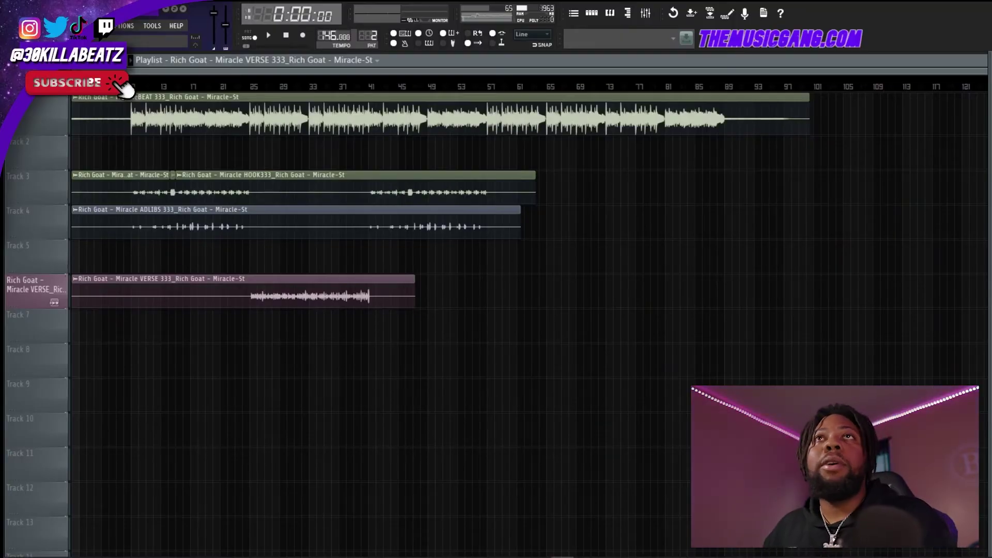
# Play the full arrangement through the hook and into the verse to hear the mix, and stop playback
pyautogui.press('space')
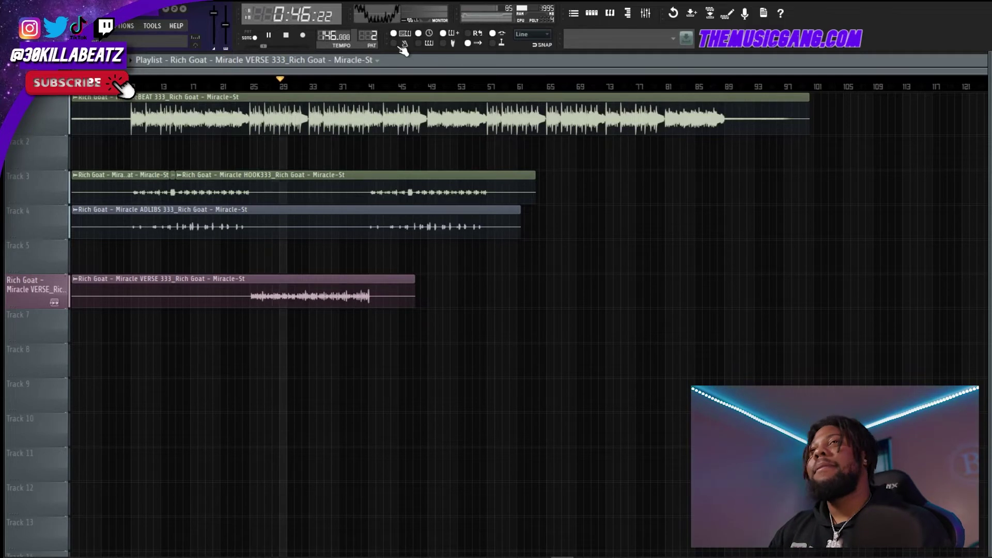
pyautogui.press('space')
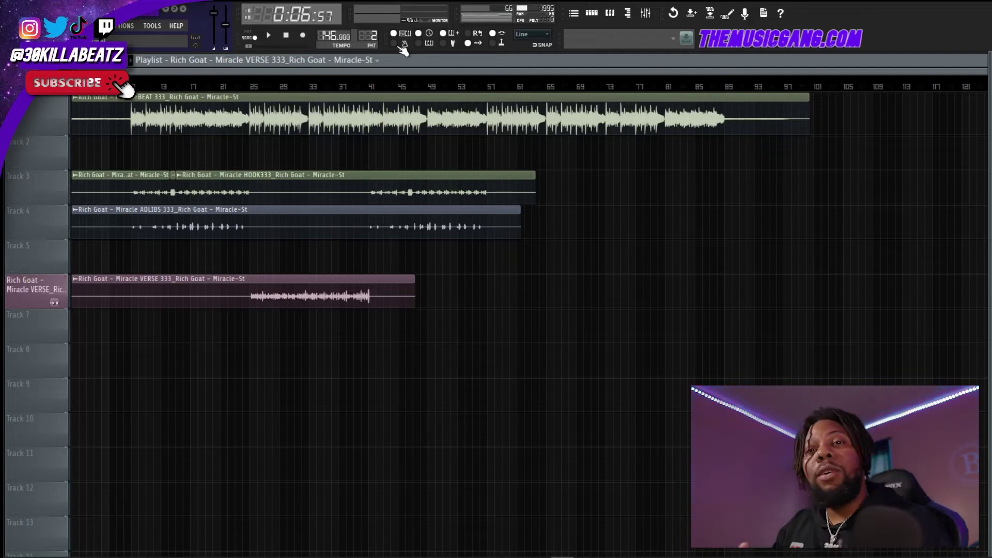
# In the BEAT mixer track's Fruity Parametric EQ 2, dip band 5 slightly and bypass the EQ slot
pyautogui.click(594, 15)
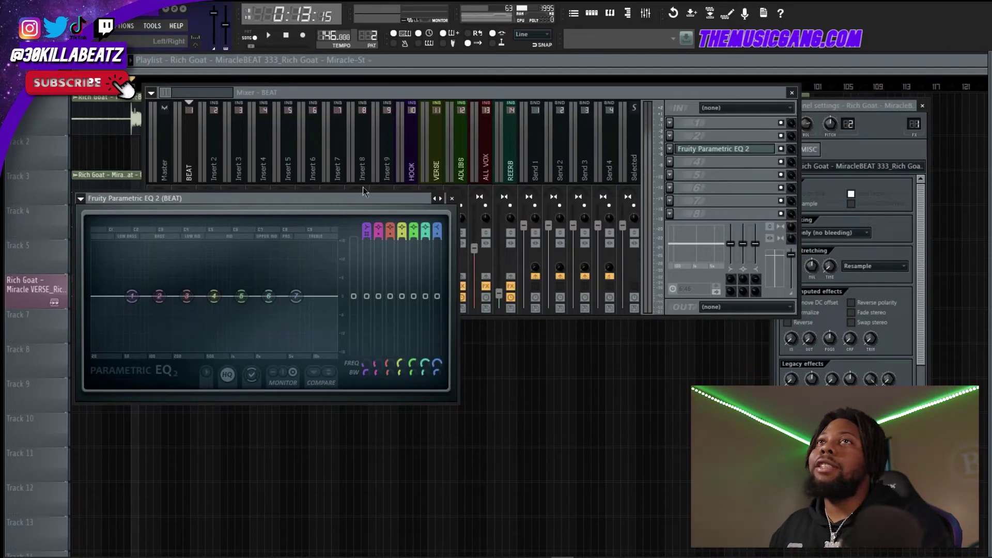
pyautogui.moveTo(364, 198); pyautogui.dragTo(549, 169)
pyautogui.moveTo(426, 267); pyautogui.dragTo(424, 276)
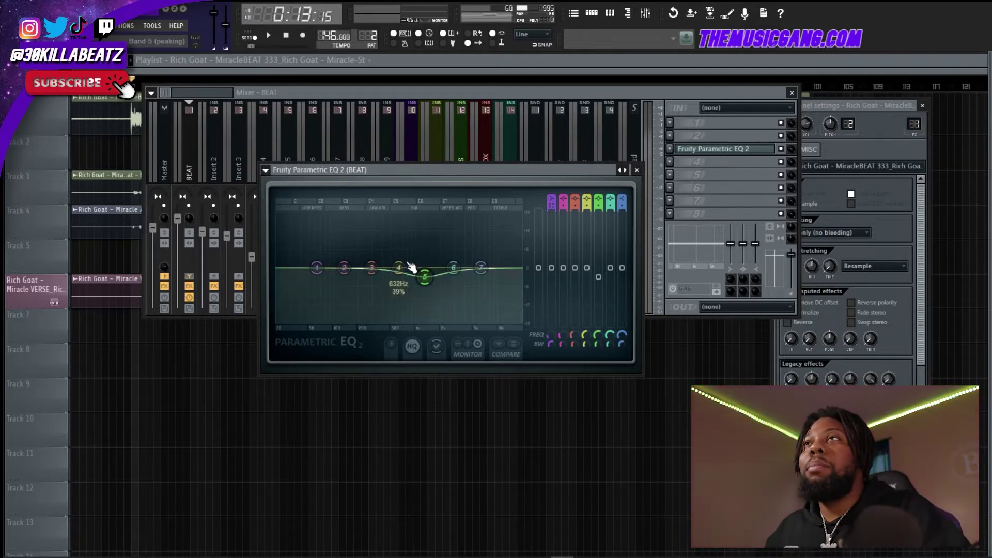
pyautogui.click(784, 151)
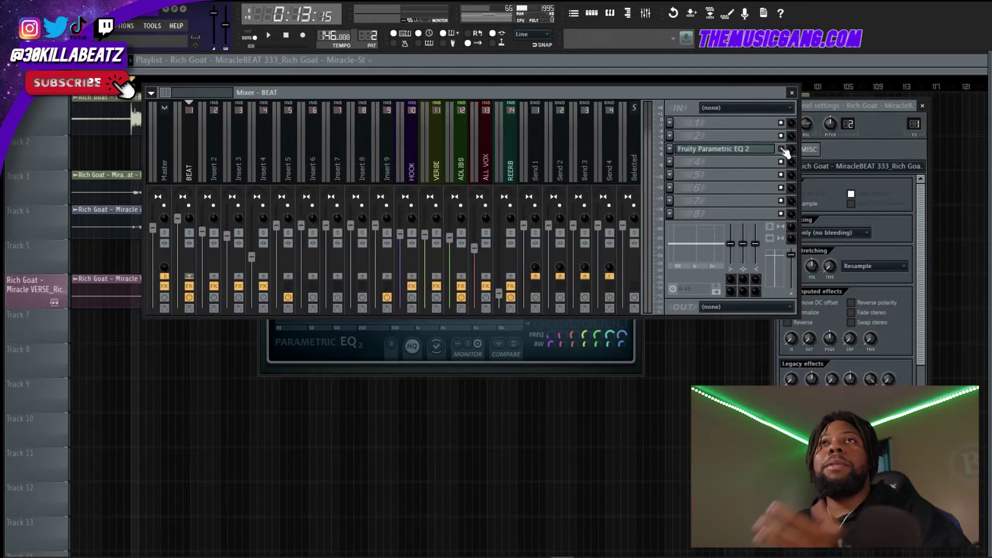
pyautogui.click(468, 338)
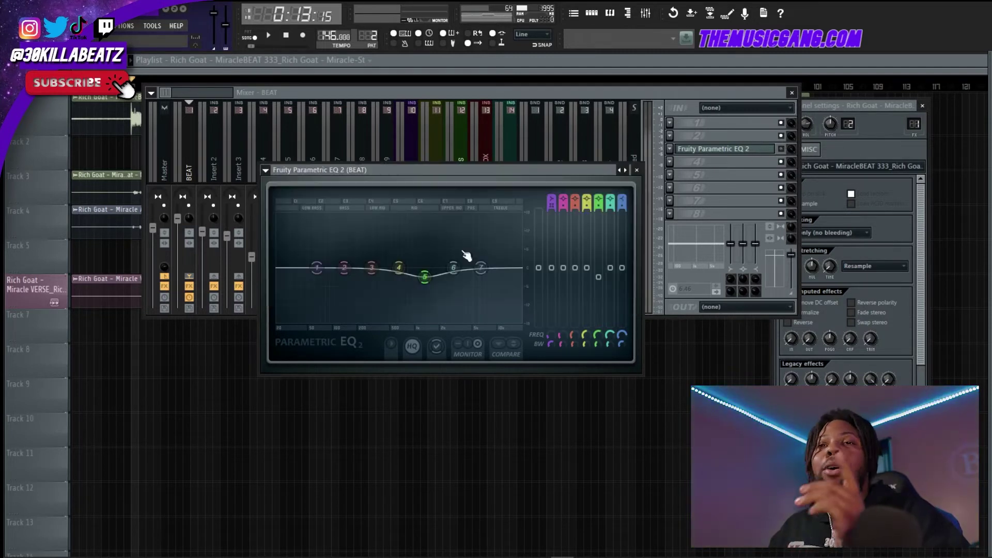
# Open DeEsser Mono on the hook vocal's mixer track, Insert 2, and switch its monitoring to S-Chain
pyautogui.click(368, 61)
pyautogui.click(257, 130)
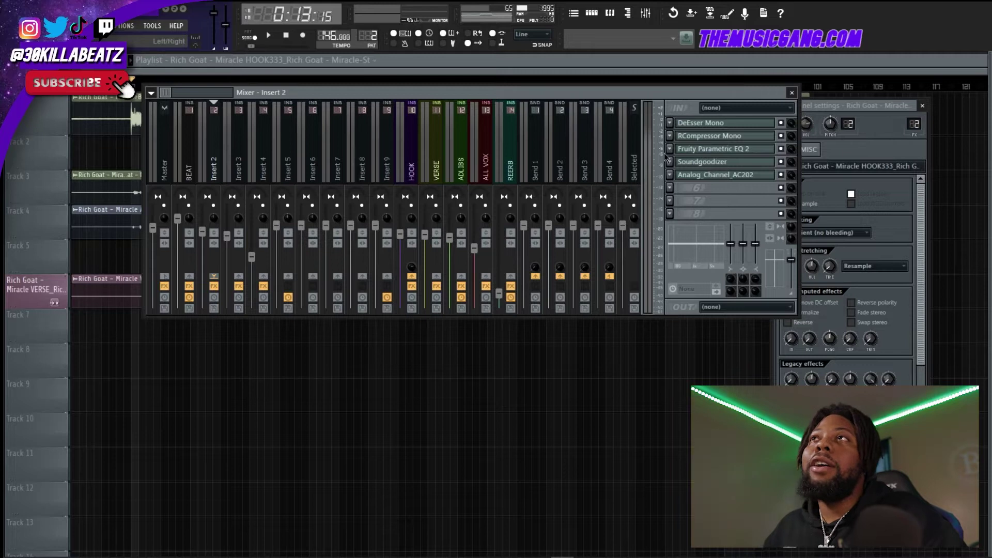
pyautogui.click(728, 126)
pyautogui.moveTo(785, 111); pyautogui.dragTo(407, 110)
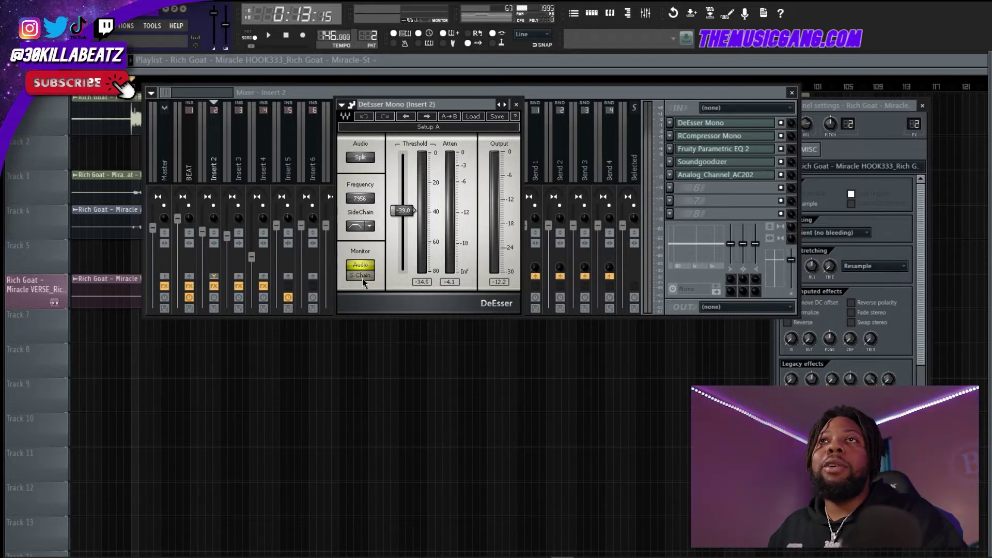
pyautogui.click(362, 275)
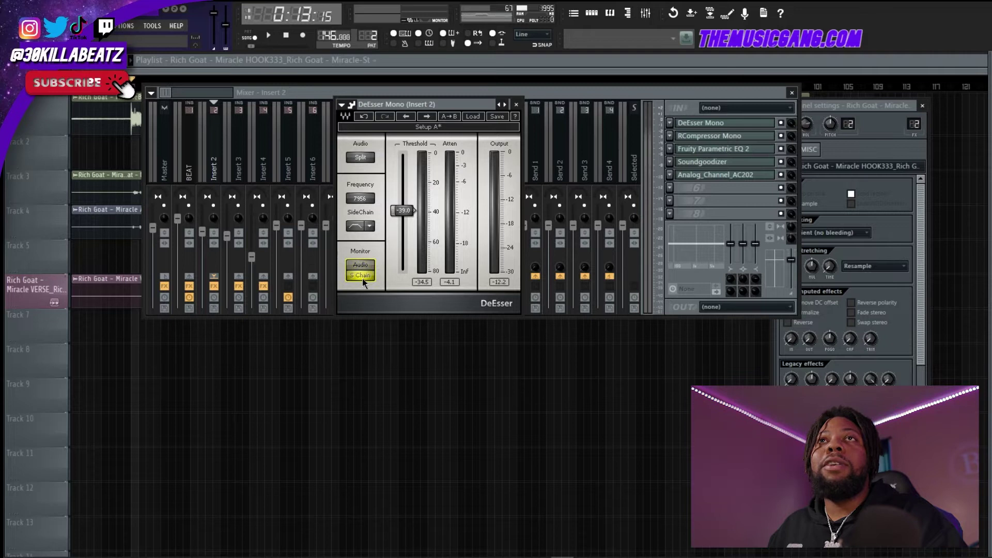
# Mute the beat's playlist track and play the song to hear the vocals alone
pyautogui.click(63, 132)
pyautogui.press('F9')
pyautogui.press('space')
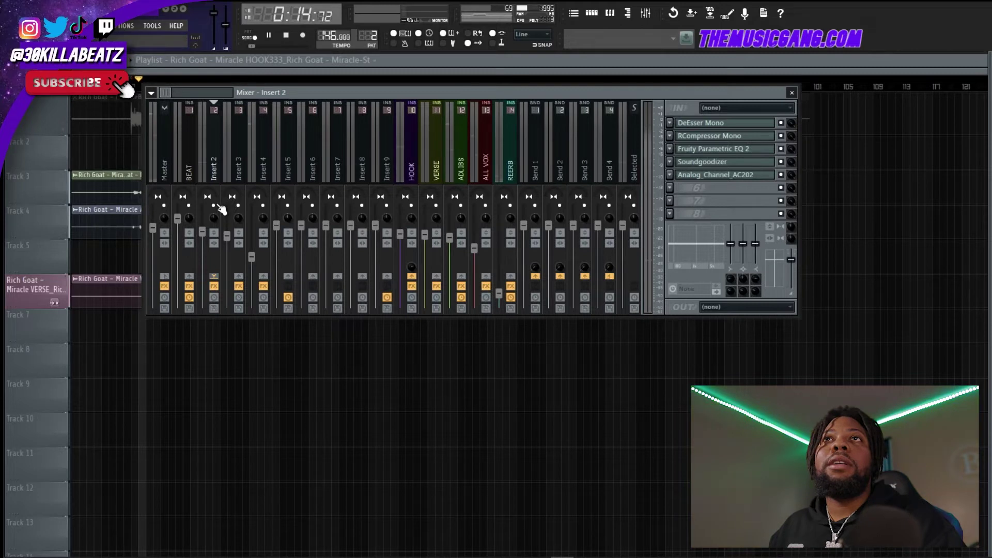
# Sweep the DeEsser frequency up to 9613 and back to 7956 during playback, and return its monitoring to Audio
pyautogui.click(723, 126)
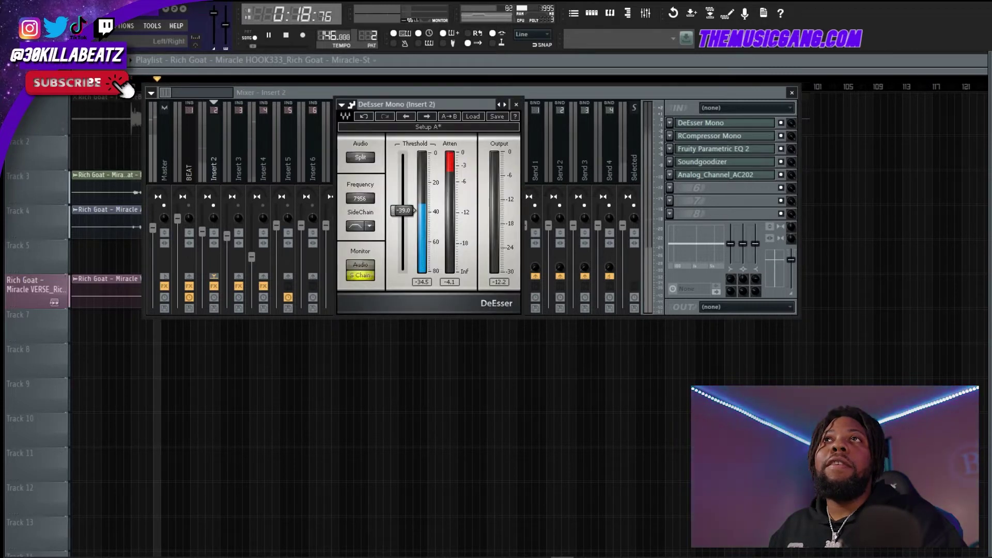
pyautogui.moveTo(363, 198); pyautogui.dragTo(361, 202)
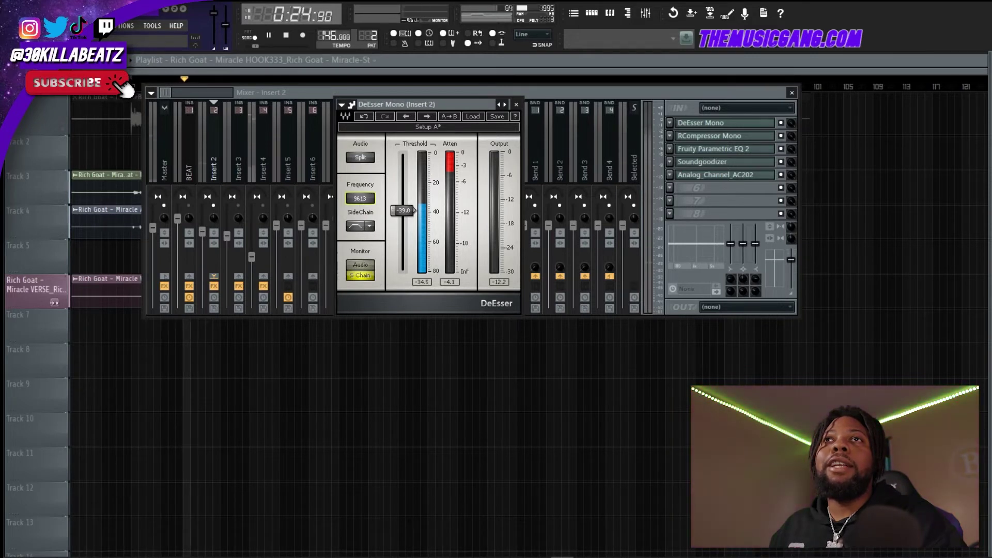
pyautogui.moveTo(360, 202); pyautogui.dragTo(363, 202)
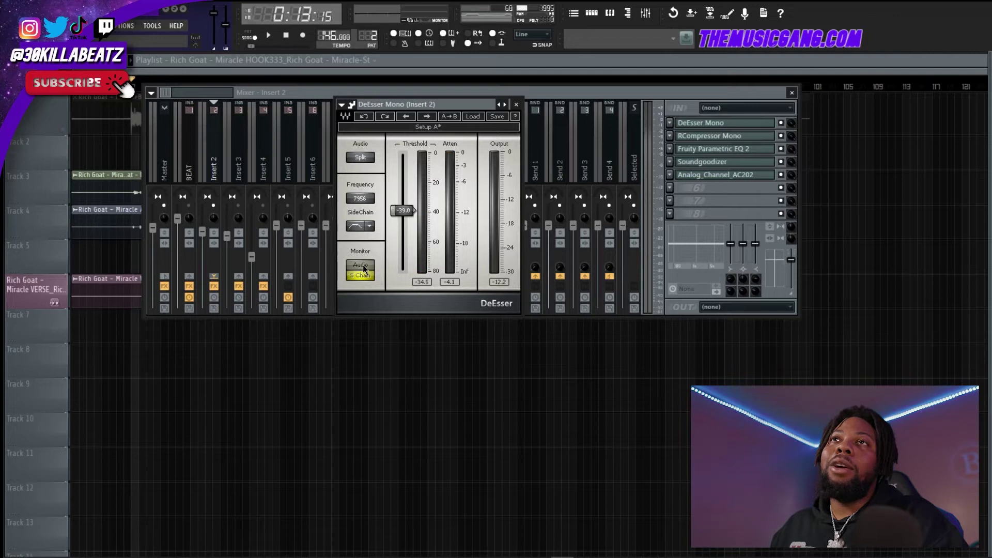
pyautogui.click(364, 268)
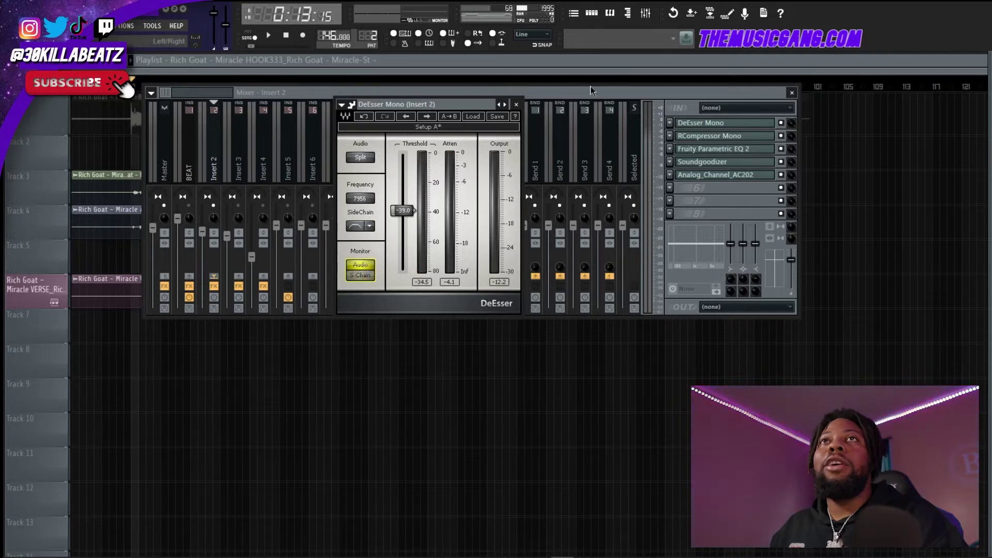
# Examine the RCompressor Mono, Fruity Parametric EQ 2 and Soundgoodizer settings on Insert 2
pyautogui.click(716, 138)
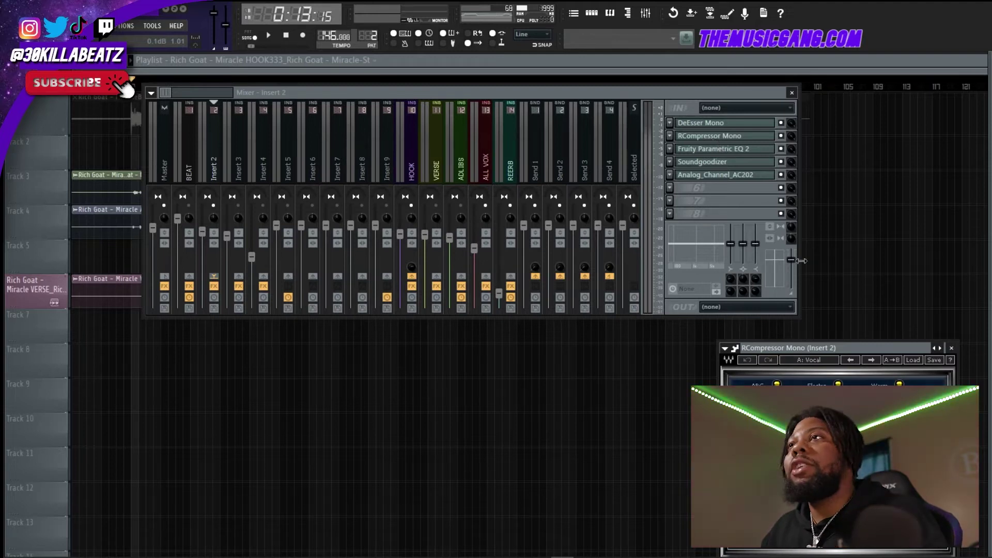
pyautogui.moveTo(852, 351); pyautogui.dragTo(793, 175)
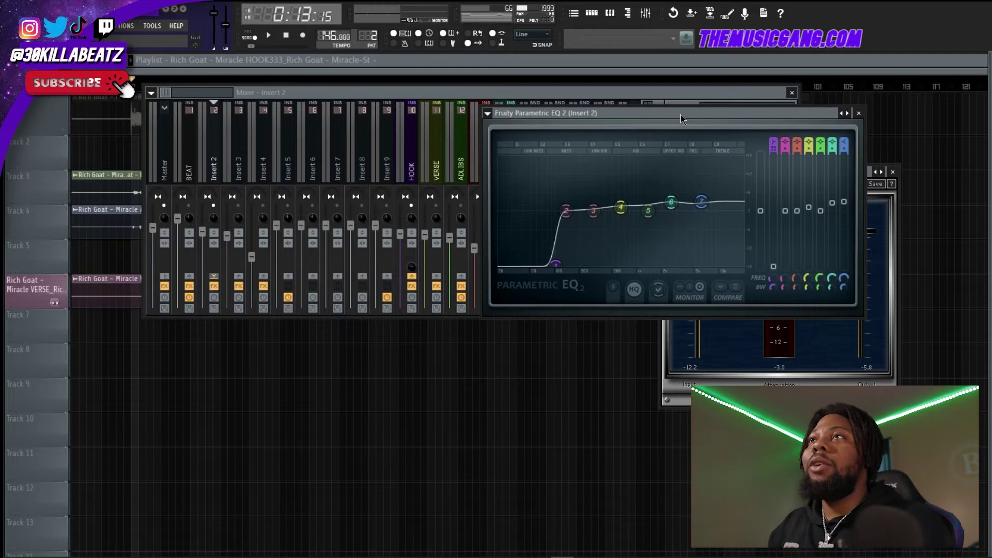
pyautogui.moveTo(674, 114); pyautogui.dragTo(383, 124)
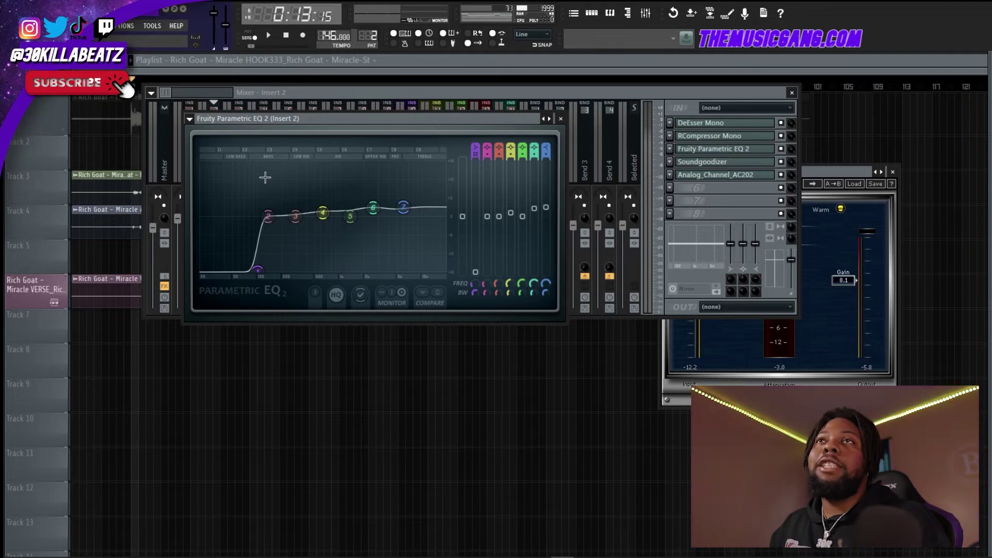
pyautogui.click(732, 162)
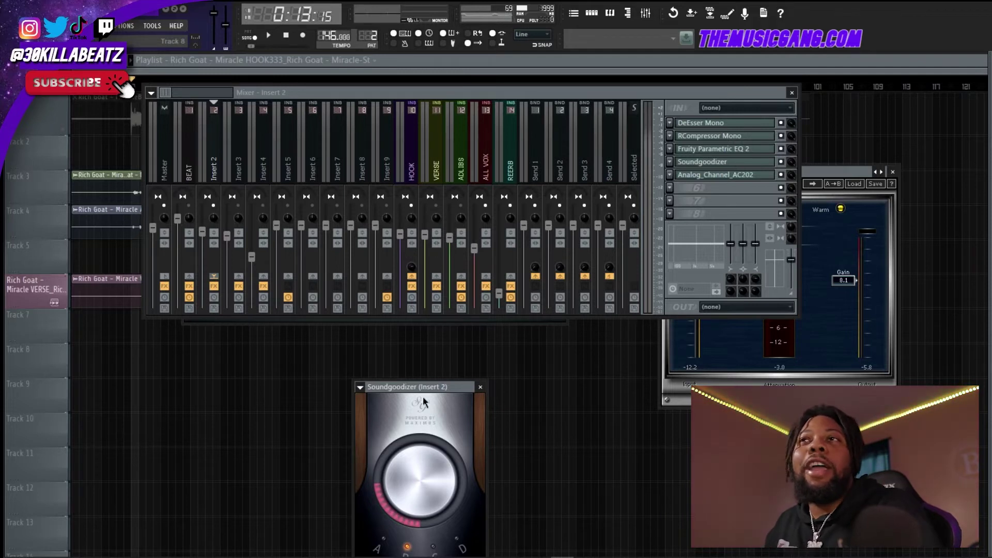
pyautogui.moveTo(431, 391); pyautogui.dragTo(412, 343)
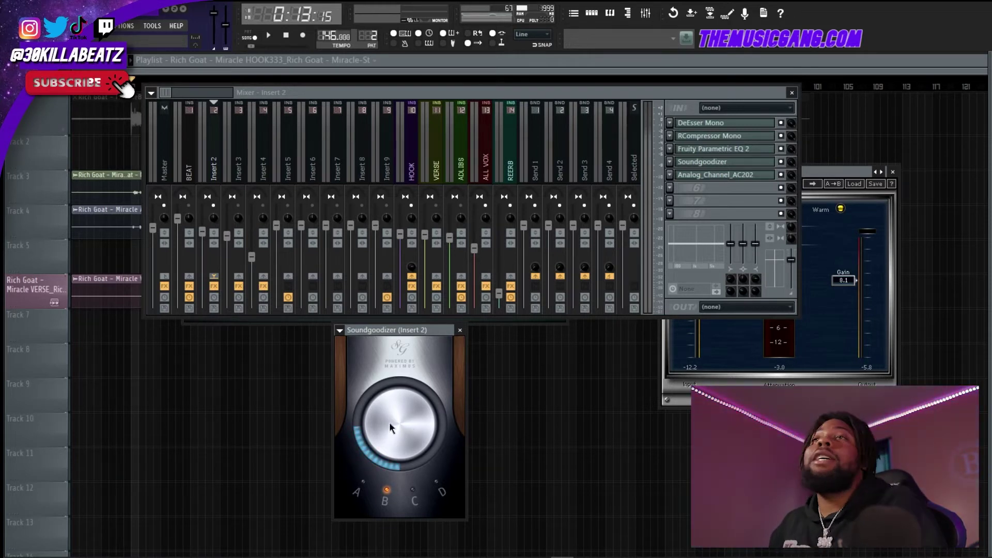
# In Analog_Channel_AC202 on Insert 2, set the rolloff to 69.25 and the bump to 48.80
pyautogui.click(741, 175)
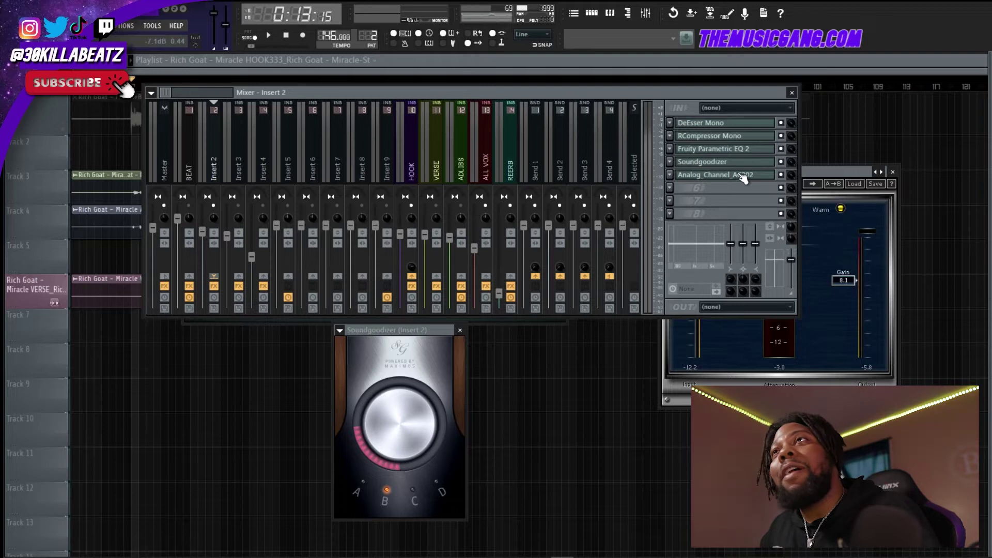
pyautogui.click(740, 176)
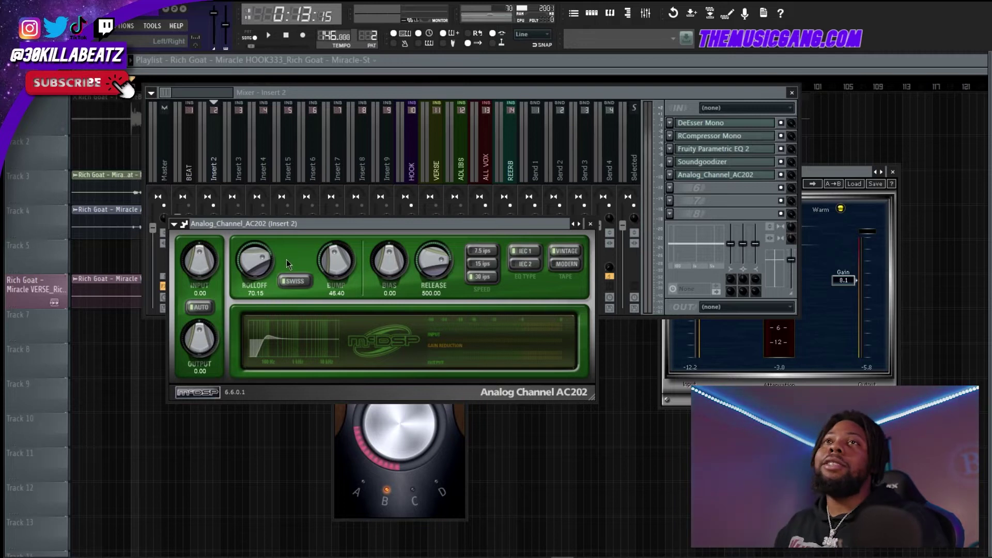
pyautogui.click(198, 307)
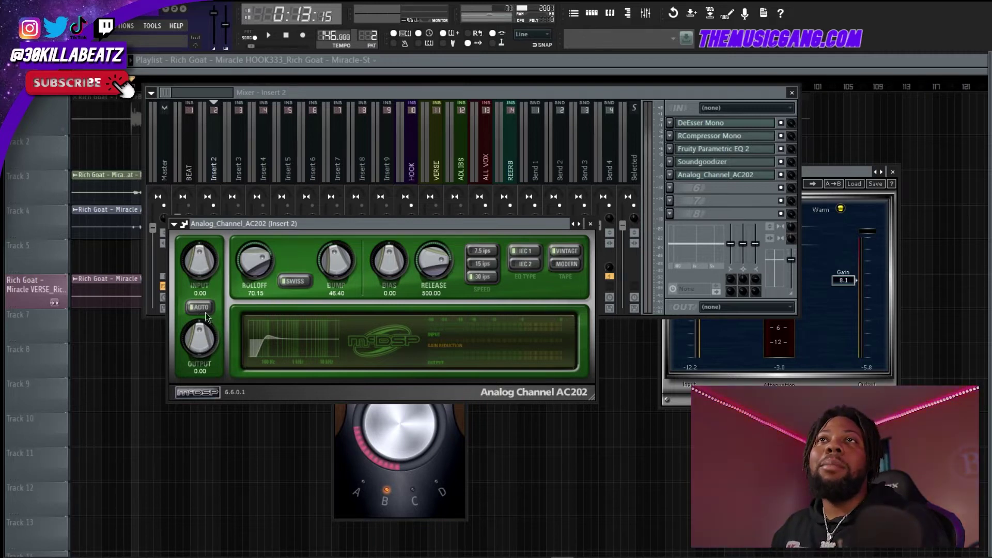
pyautogui.moveTo(250, 259); pyautogui.dragTo(249, 322)
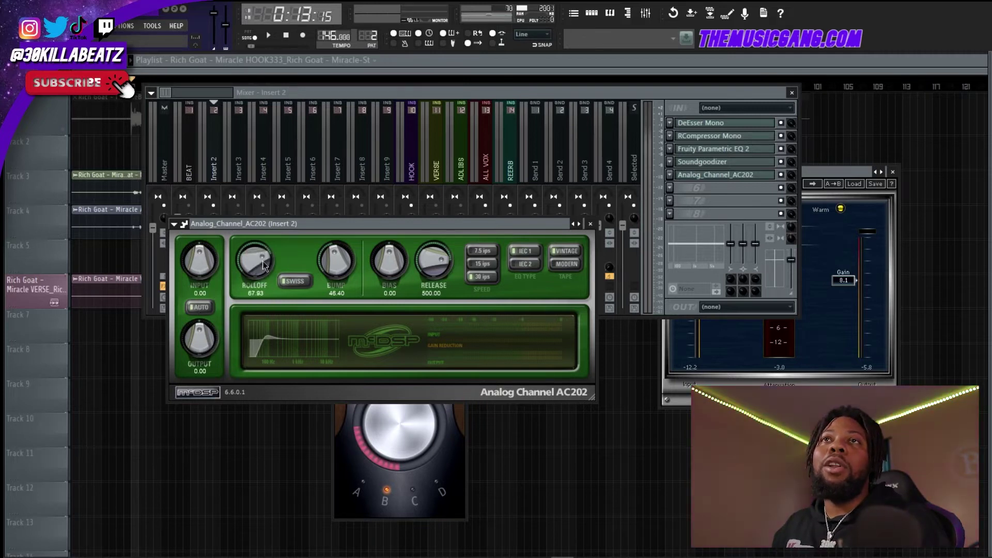
pyautogui.moveTo(262, 261); pyautogui.dragTo(263, 259)
pyautogui.moveTo(336, 255); pyautogui.dragTo(336, 243)
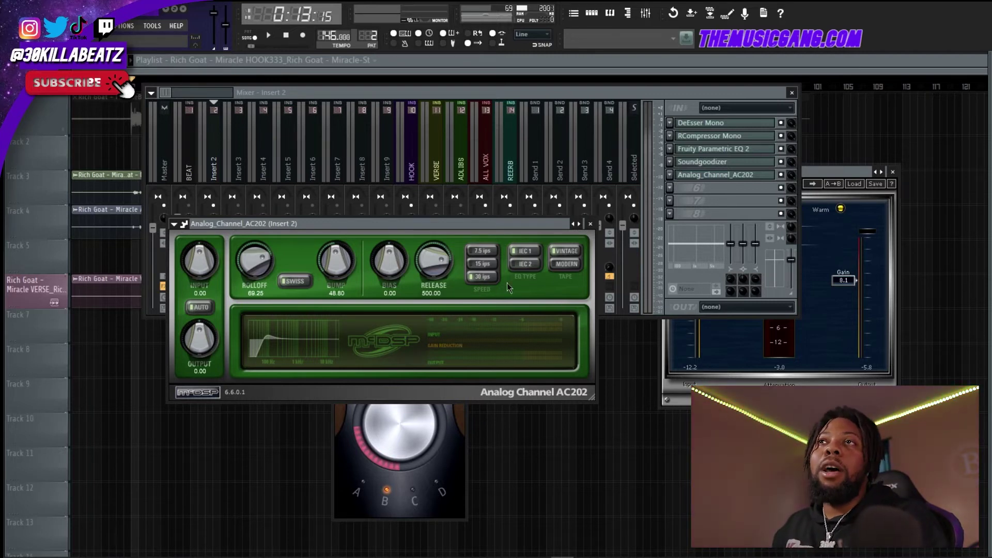
# Examine the effect chains on Insert 3 and Insert 4, including the PanCake2 panning wave on Insert 4
pyautogui.click(239, 140)
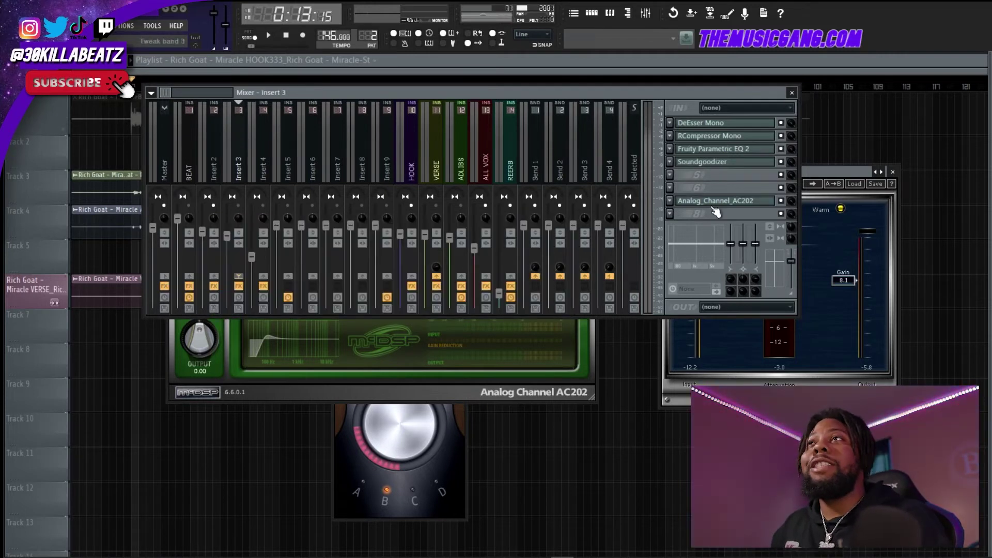
pyautogui.click(256, 153)
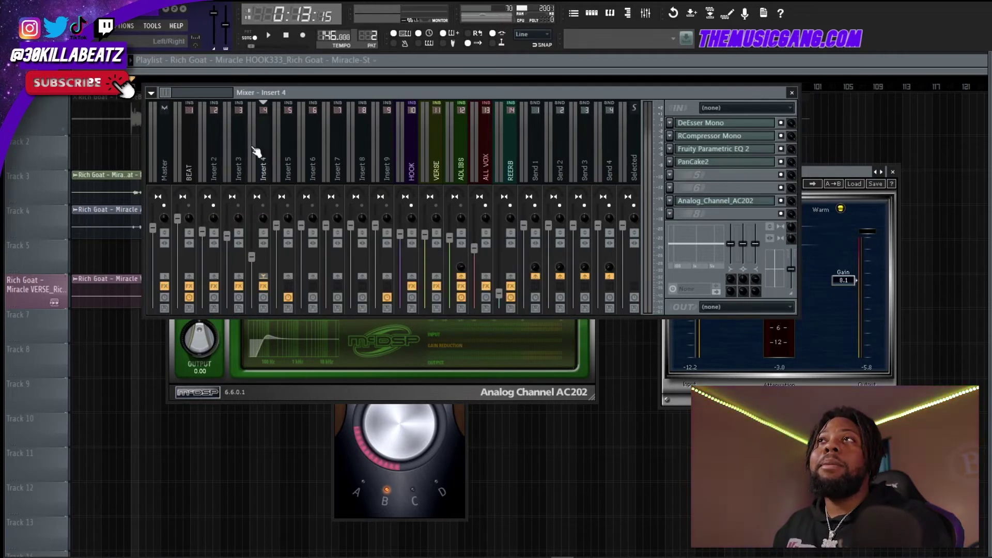
pyautogui.click(713, 166)
pyautogui.moveTo(341, 228); pyautogui.dragTo(397, 88)
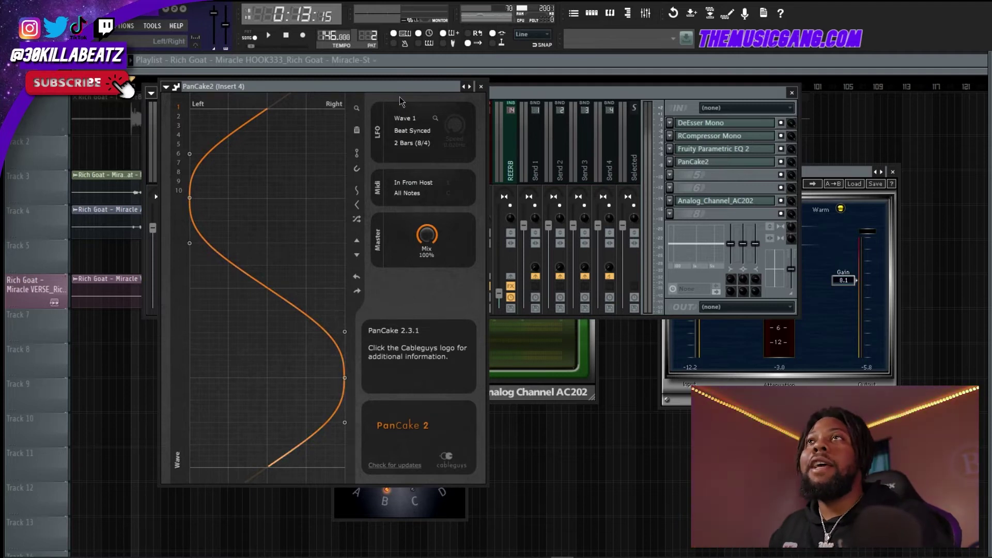
pyautogui.click(506, 94)
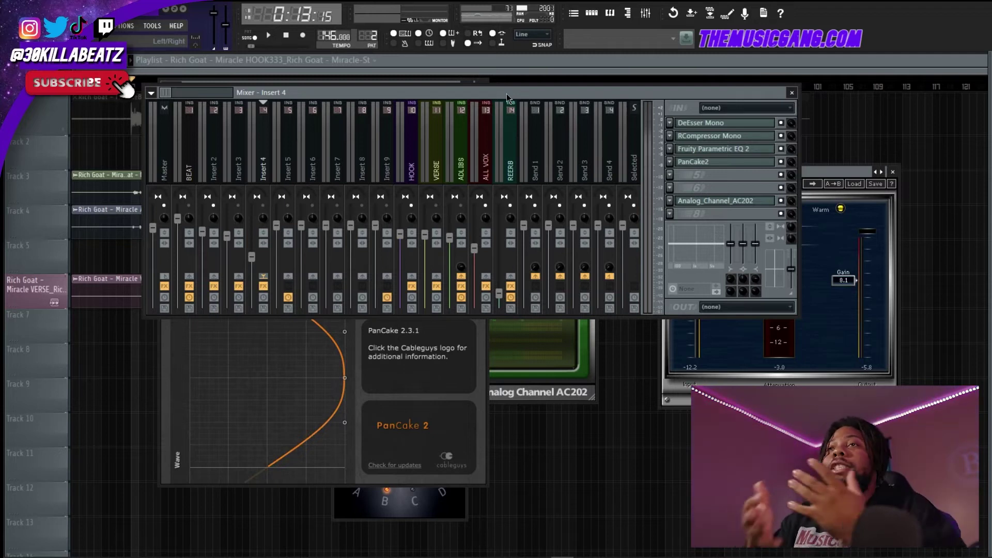
pyautogui.click(694, 164)
pyautogui.click(693, 165)
pyautogui.click(692, 165)
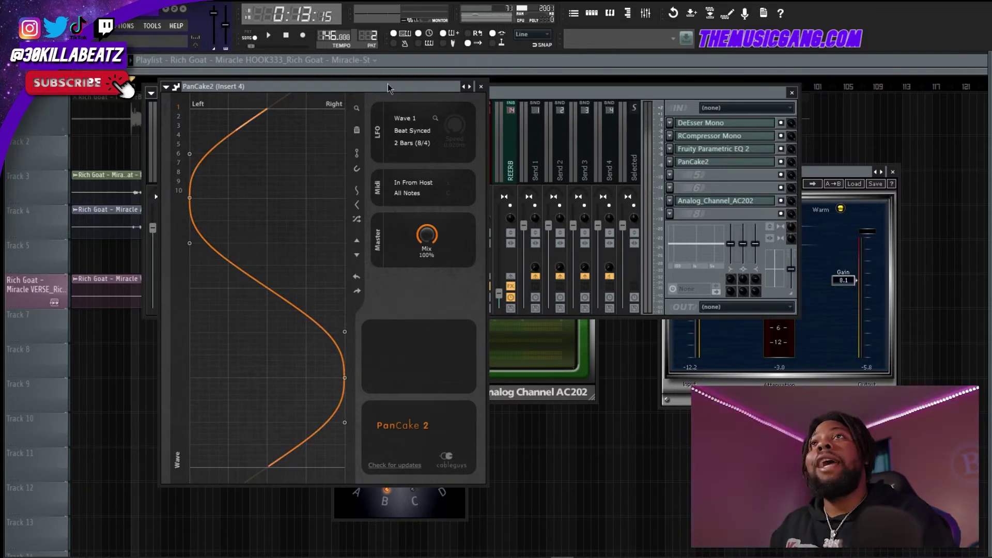
pyautogui.click(532, 91)
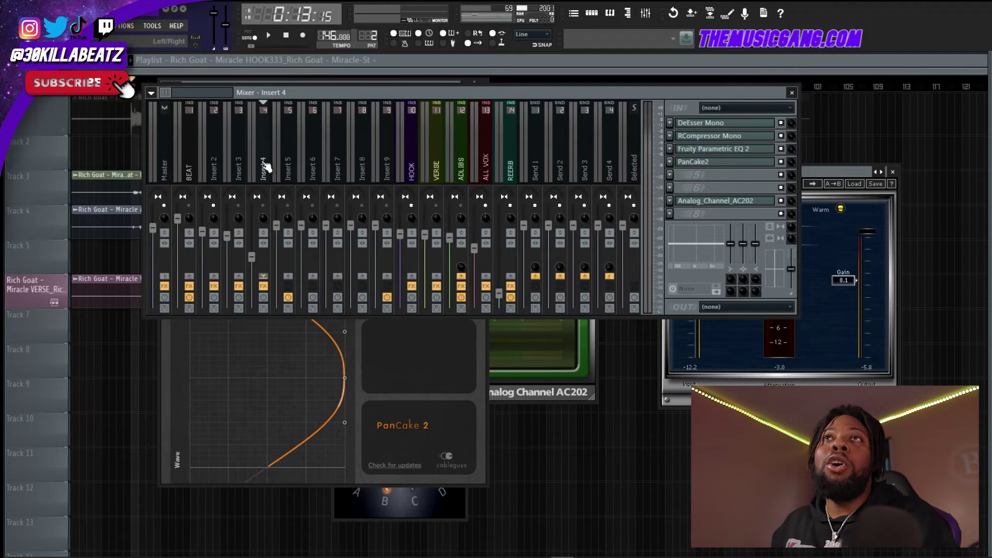
# Check how Insert 3 and Insert 2 are routed to the vocal bus tracks
pyautogui.click(235, 150)
pyautogui.click(225, 164)
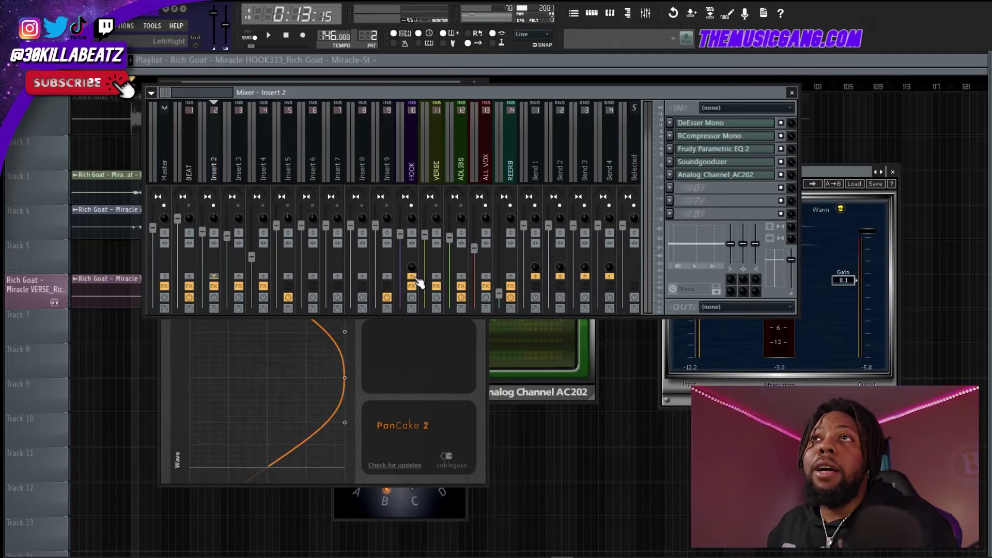
pyautogui.click(362, 277)
pyautogui.click(364, 277)
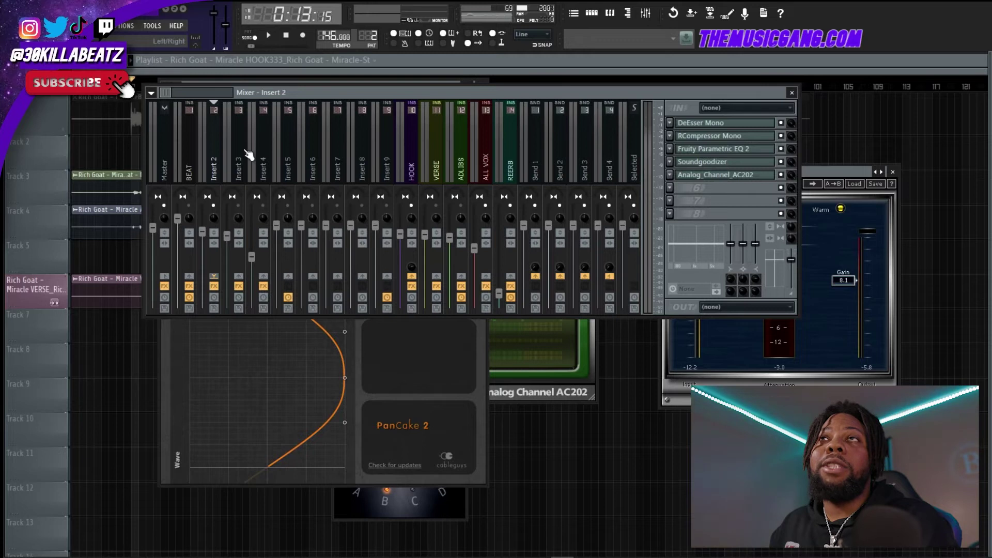
# Compare the effect chains on the VERSE, ALL VOX and HOOK bus tracks, ending on HOOK
pyautogui.click(410, 139)
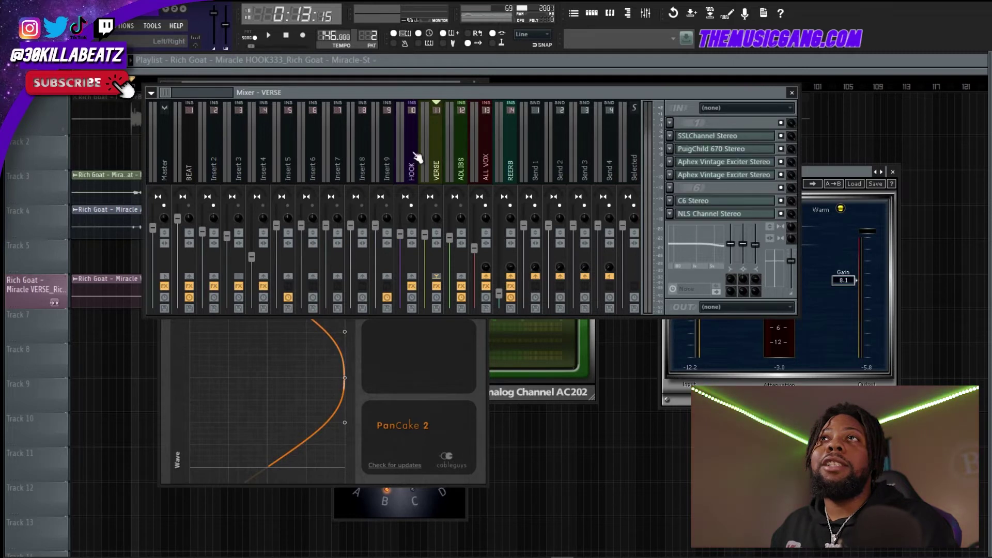
pyautogui.click(486, 150)
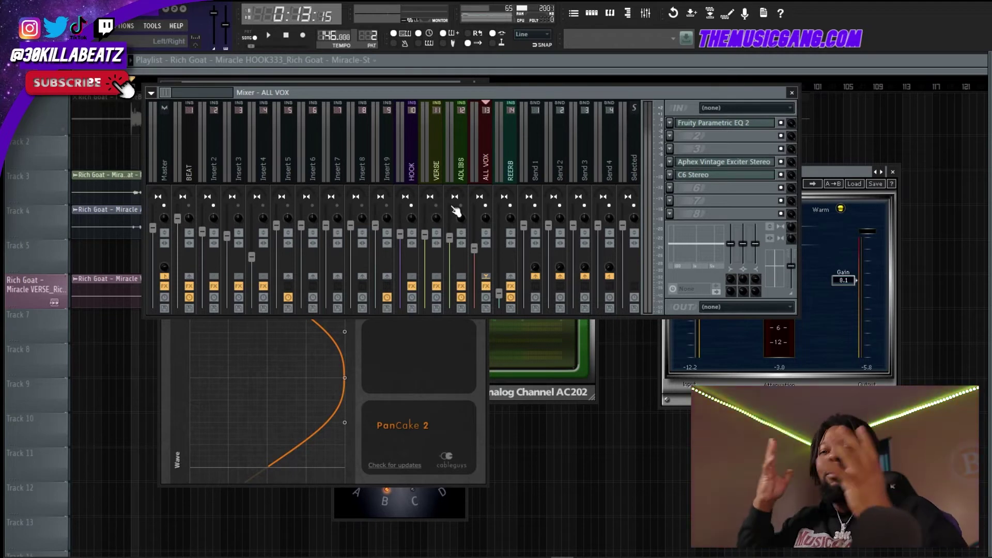
pyautogui.click(414, 139)
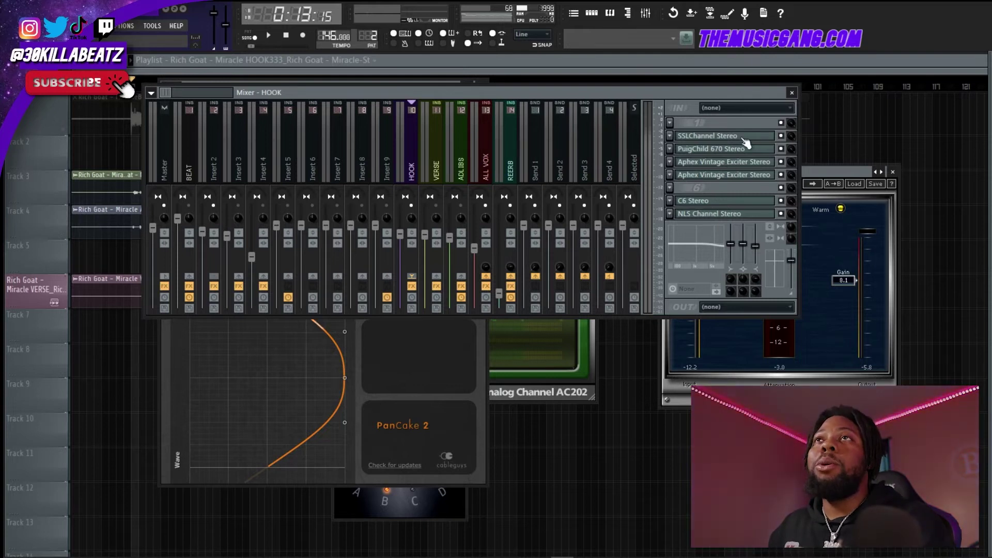
# Compare the mixer effect chains and routing of Insert 2 and Insert 5 with the HOOK bus
pyautogui.click(238, 171)
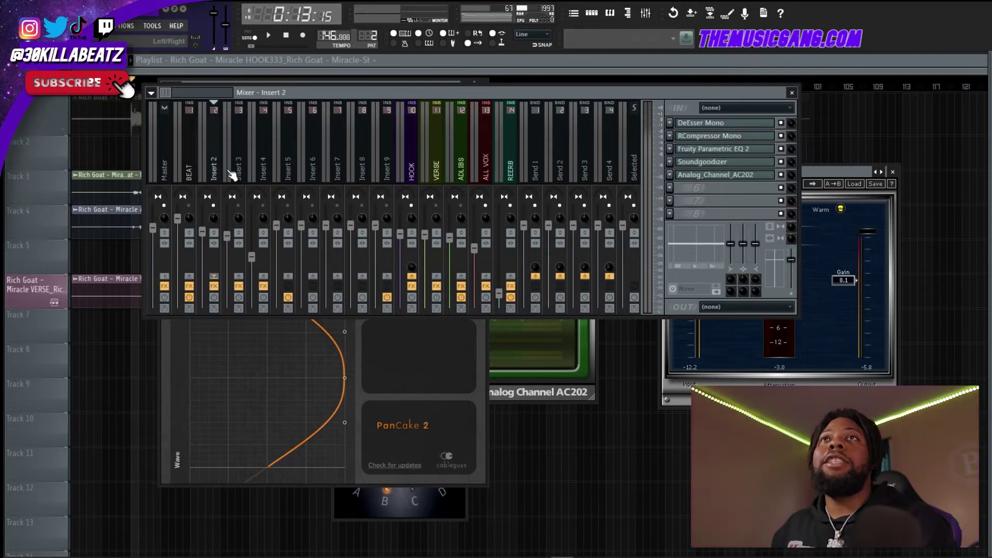
pyautogui.click(292, 169)
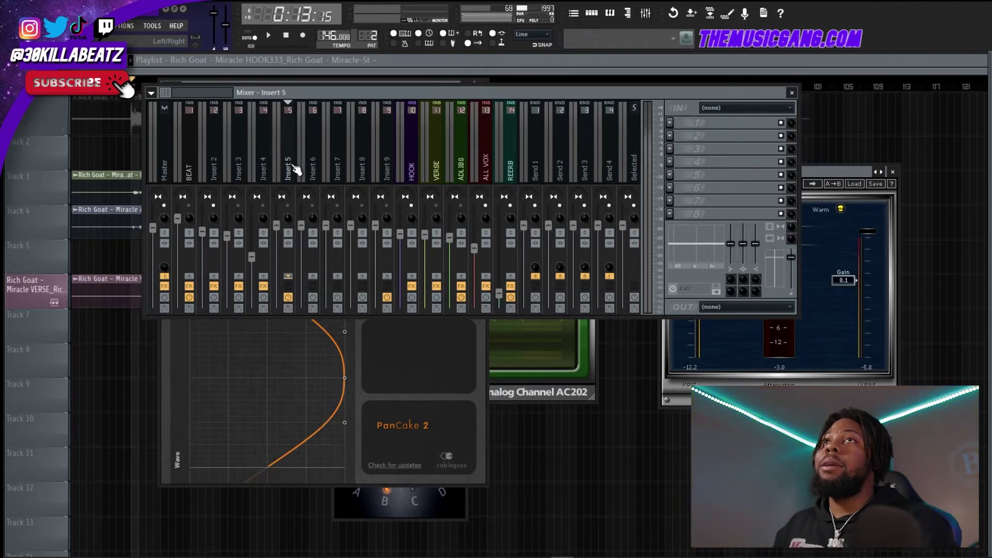
pyautogui.click(416, 144)
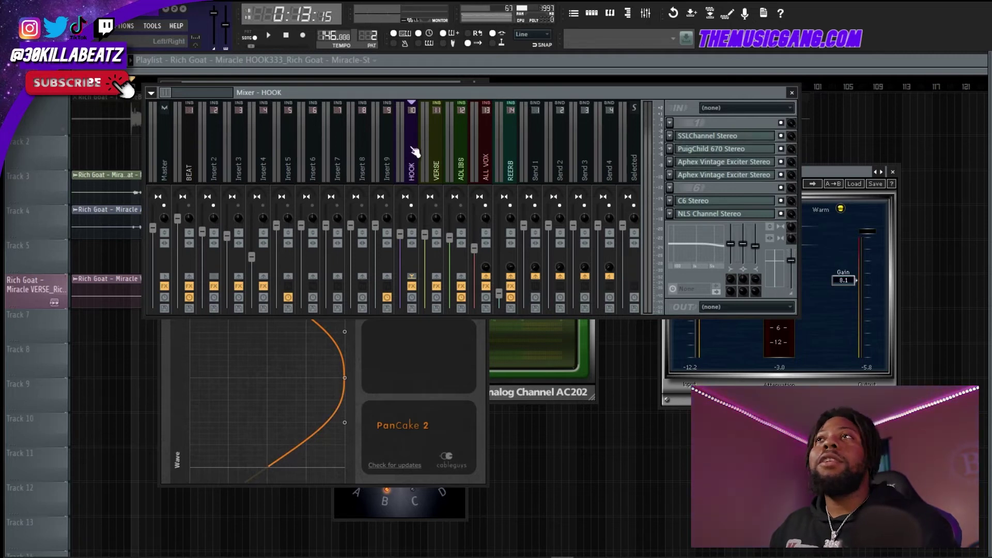
# Examine the SSLChannel EQ settings and the PuigChild 670 compressor settings on the HOOK bus
pyautogui.click(752, 136)
pyautogui.moveTo(690, 67); pyautogui.dragTo(398, 66)
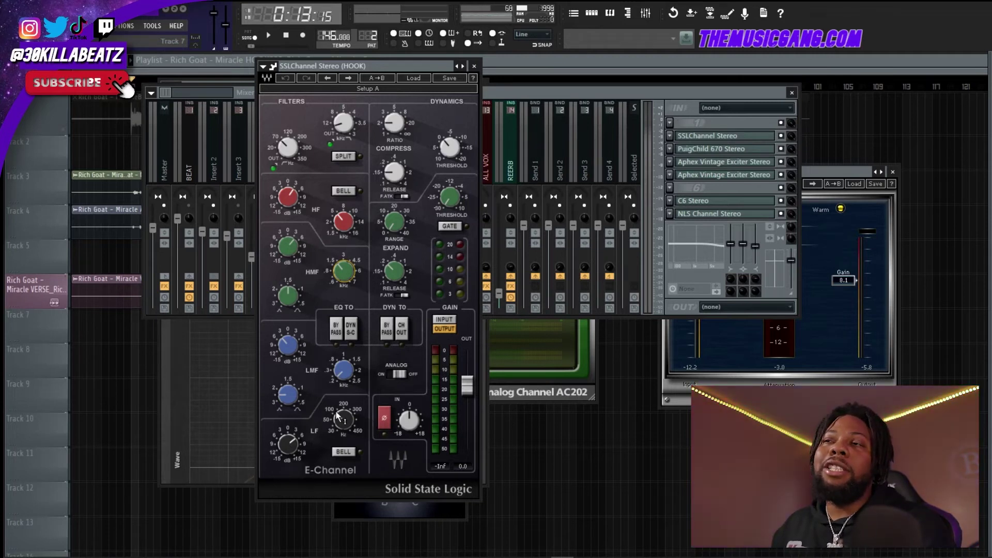
pyautogui.moveTo(339, 413)
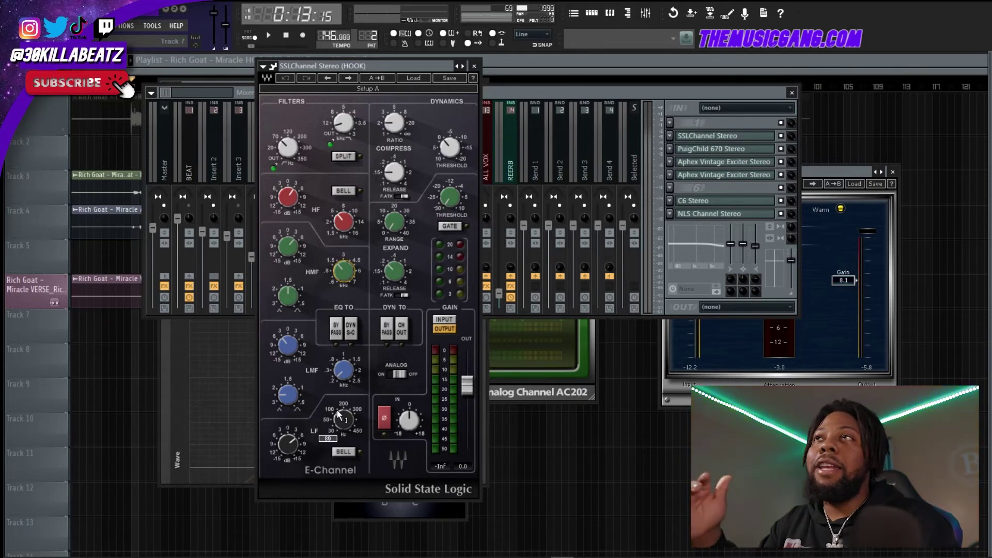
pyautogui.moveTo(303, 302)
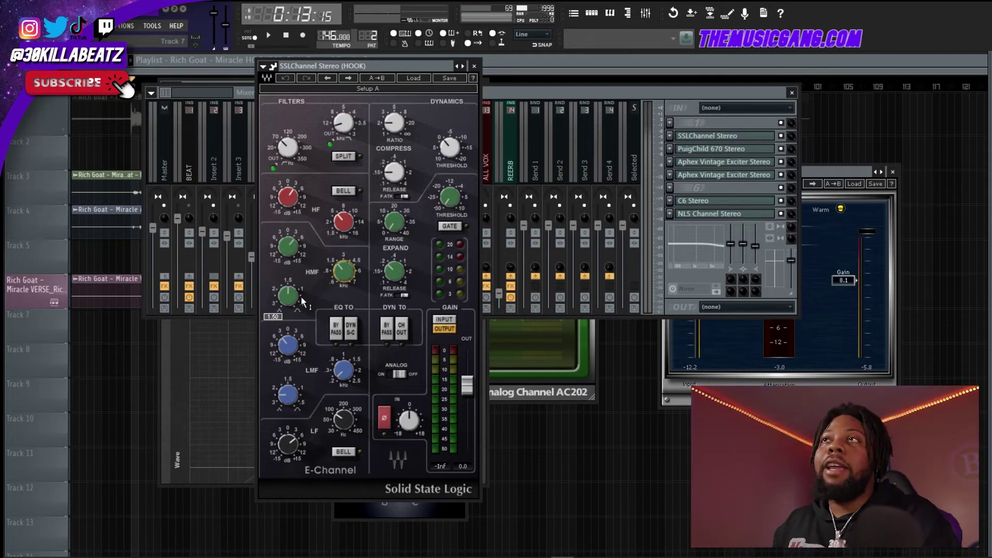
pyautogui.click(756, 149)
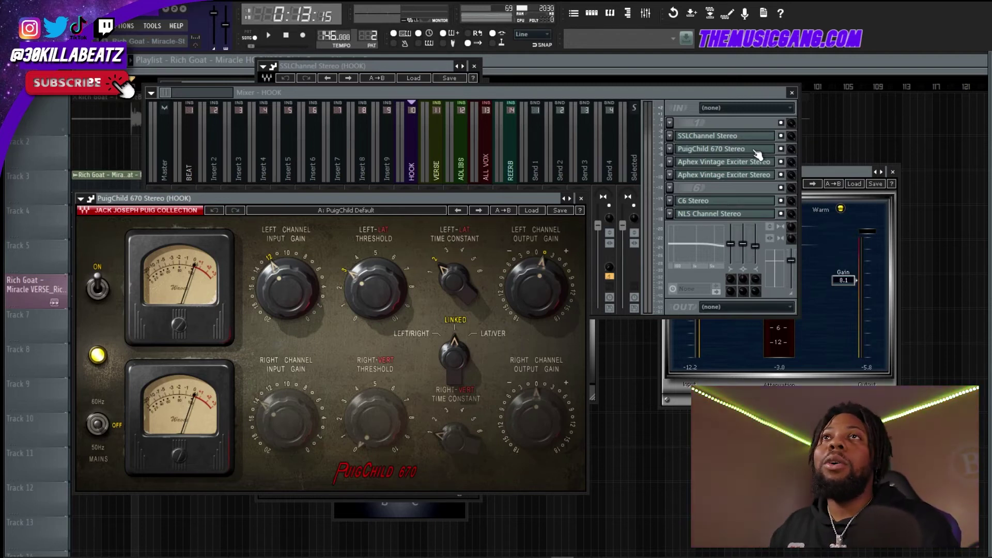
pyautogui.moveTo(387, 202); pyautogui.dragTo(400, 166)
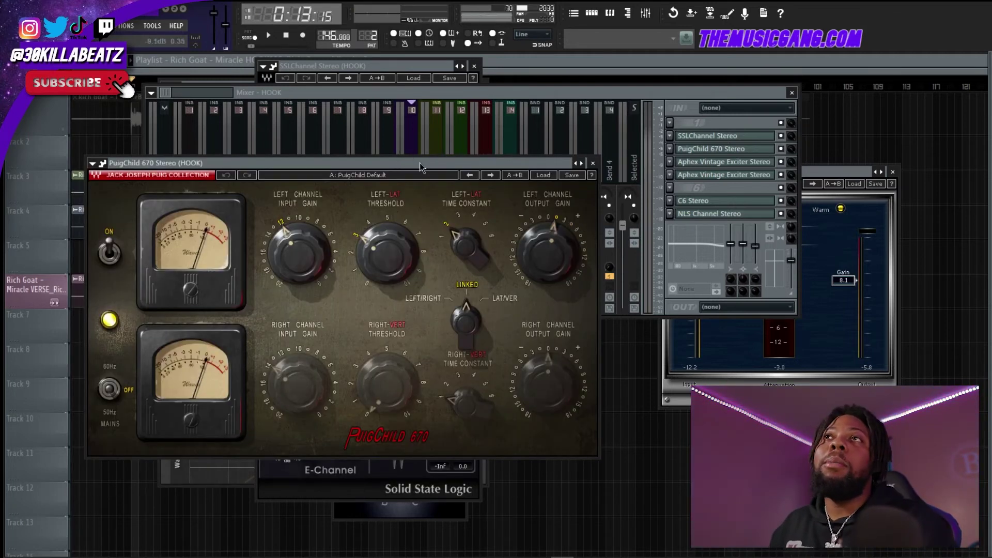
pyautogui.moveTo(424, 160); pyautogui.dragTo(466, 141)
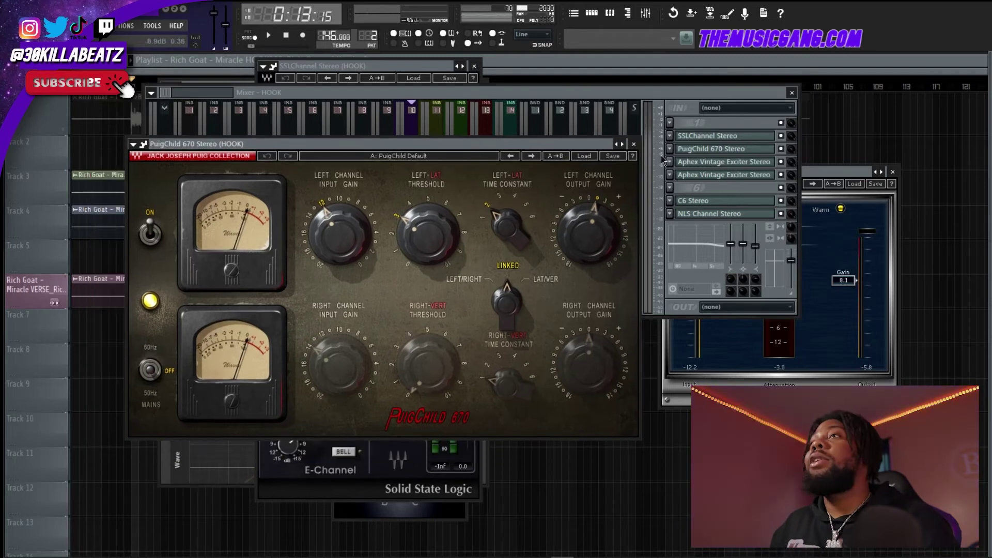
# Load the Warming Male Voice vocal preset in the first Aphex Vintage Exciter on HOOK and check its AX Mix
pyautogui.click(720, 163)
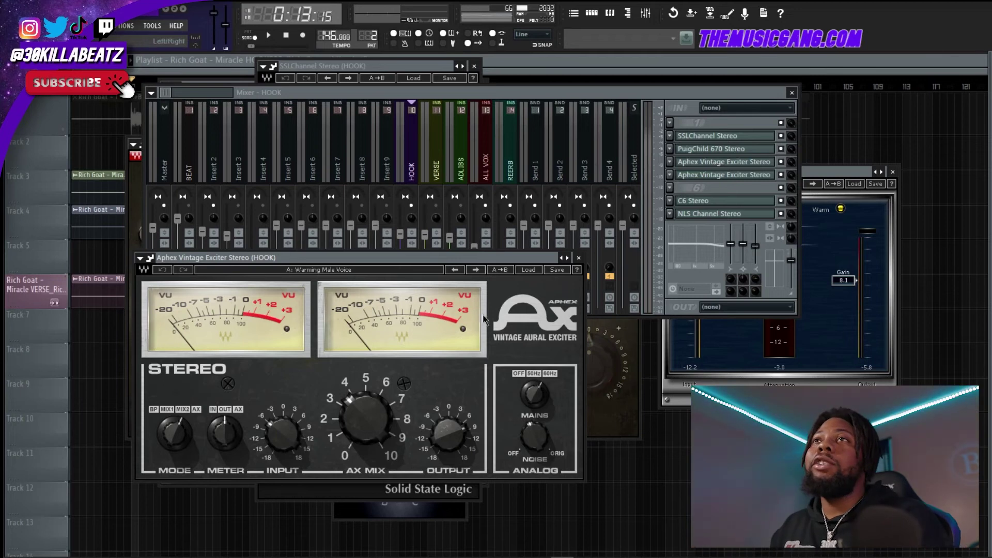
pyautogui.moveTo(484, 256); pyautogui.dragTo(511, 156)
pyautogui.click(556, 168)
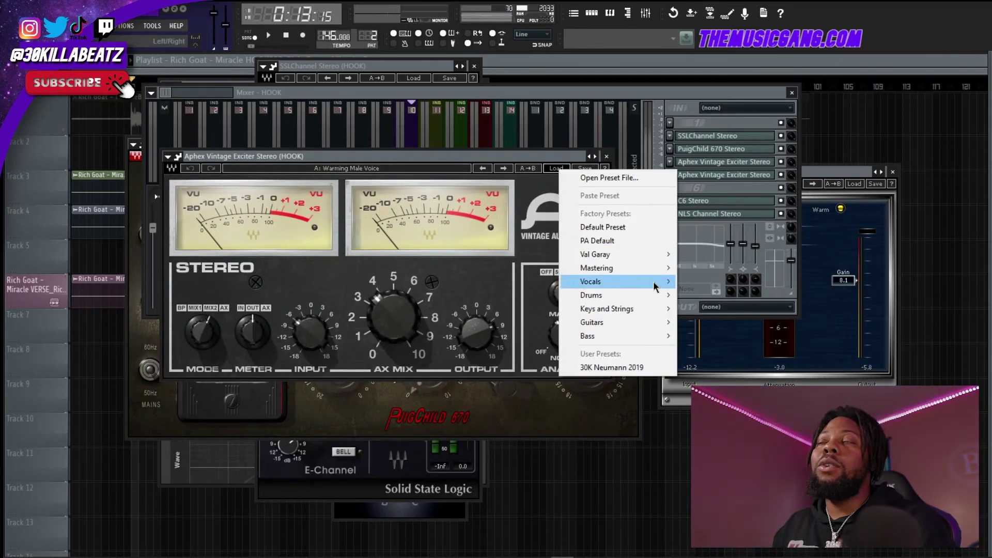
pyautogui.moveTo(655, 287)
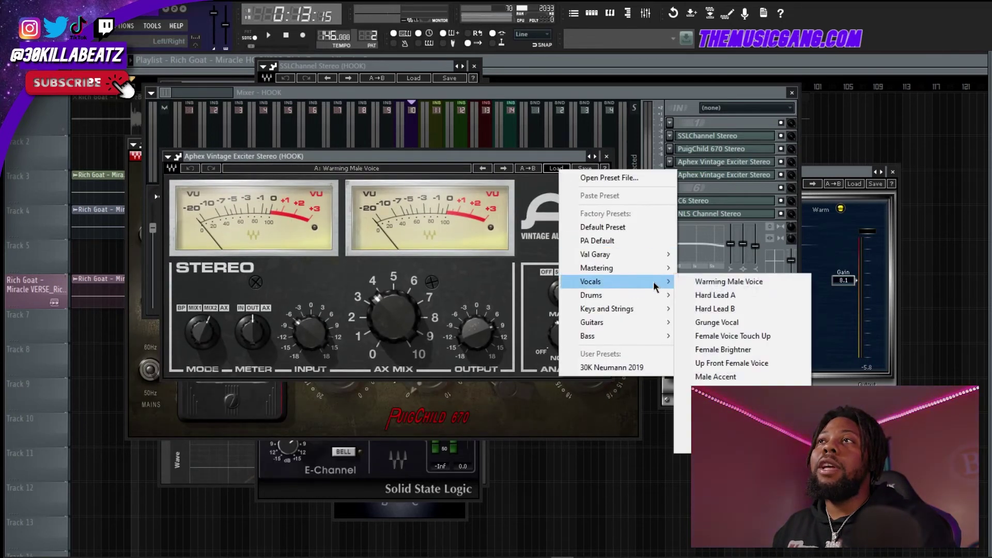
pyautogui.click(710, 282)
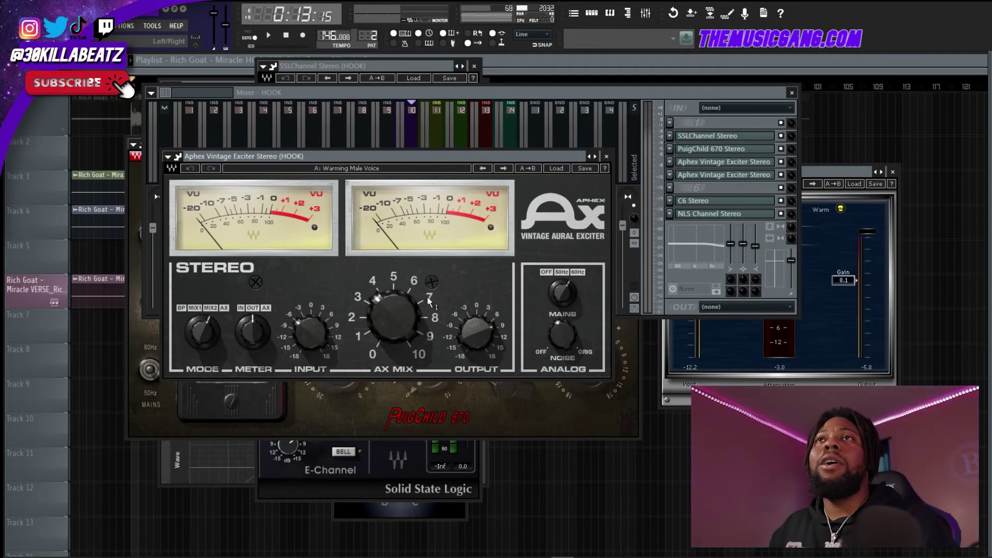
pyautogui.moveTo(373, 300)
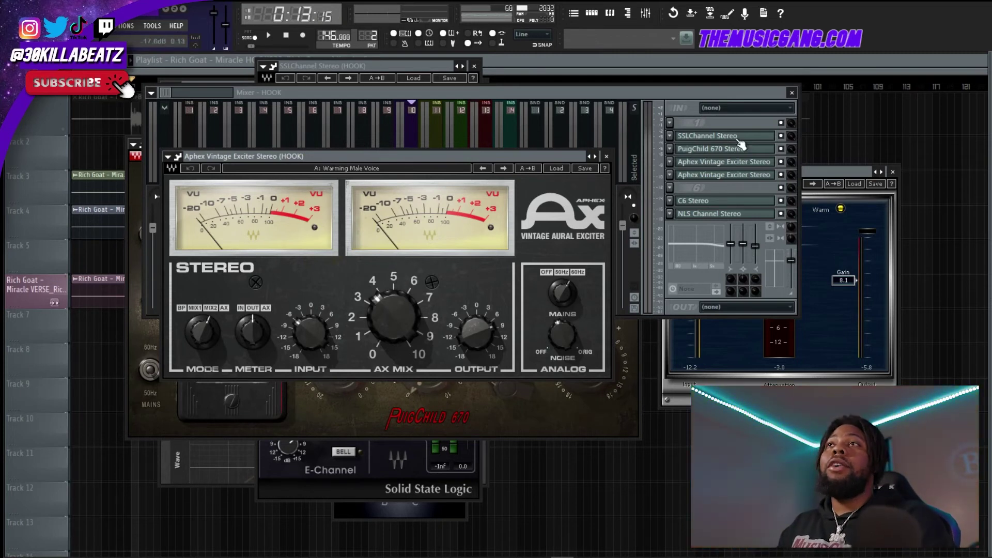
# Open the second Aphex Vintage Exciter on HOOK and check where Crisp Mastering sits among the mastering presets
pyautogui.click(742, 175)
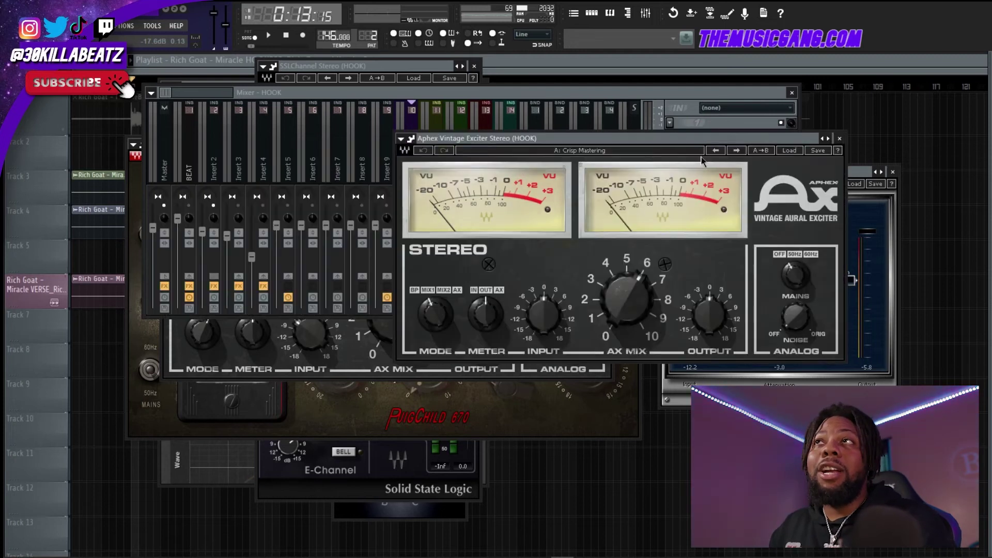
pyautogui.click(670, 150)
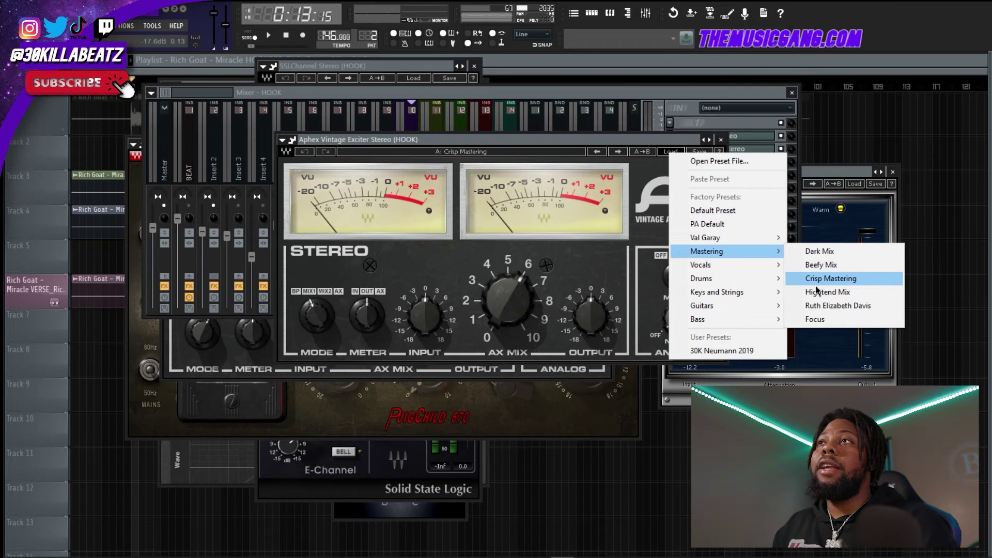
pyautogui.click(585, 146)
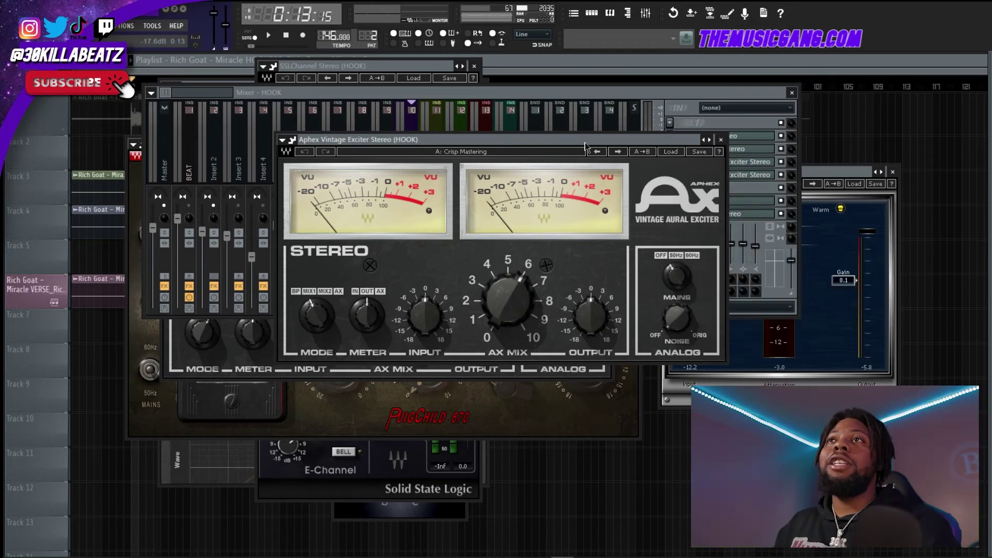
# Fine-tune the AX Mix around 6.04 on the HOOK bus's Crisp Mastering exciter
pyautogui.moveTo(524, 277)
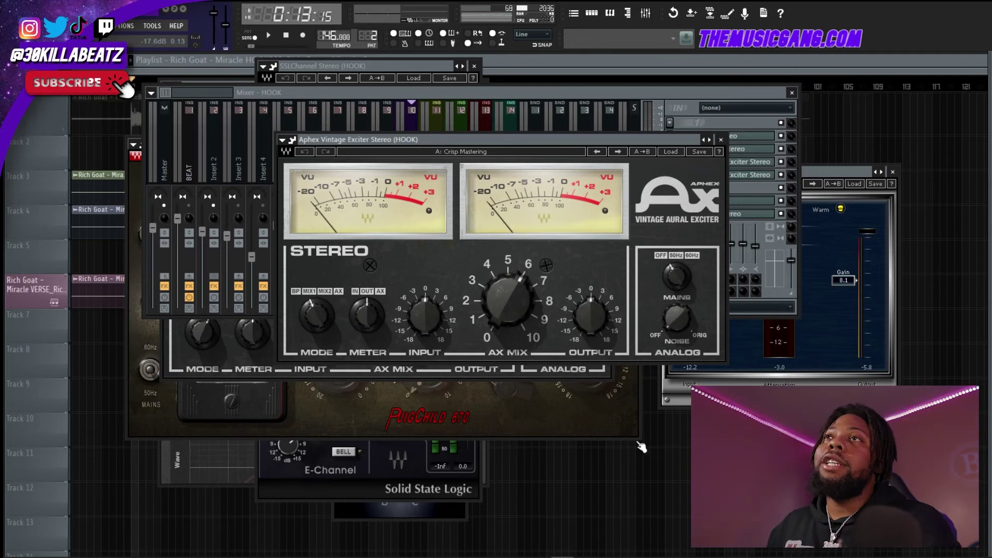
pyautogui.moveTo(508, 298)
pyautogui.mouseDown()
pyautogui.moveTo(509, 314)
pyautogui.moveTo(509, 300)
pyautogui.mouseUp()
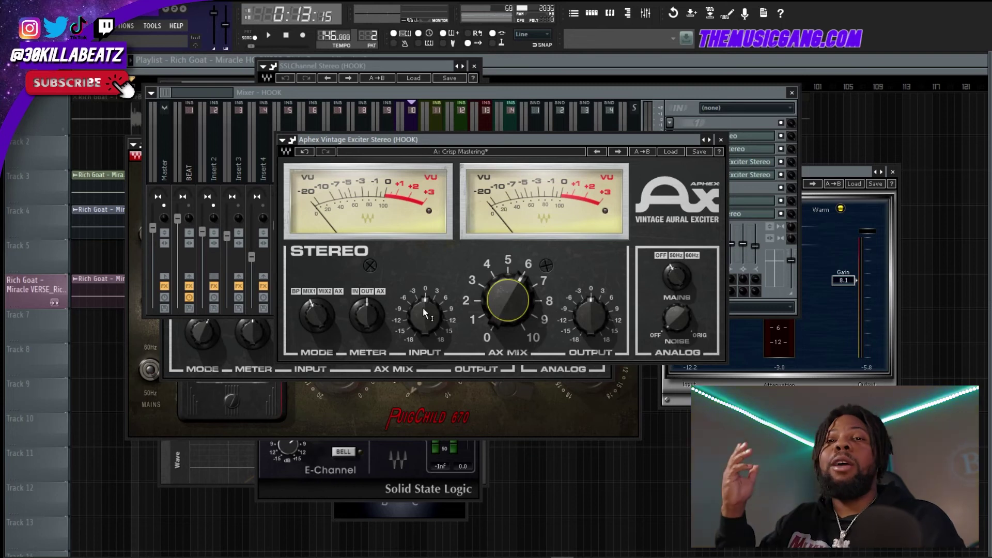
pyautogui.moveTo(504, 293)
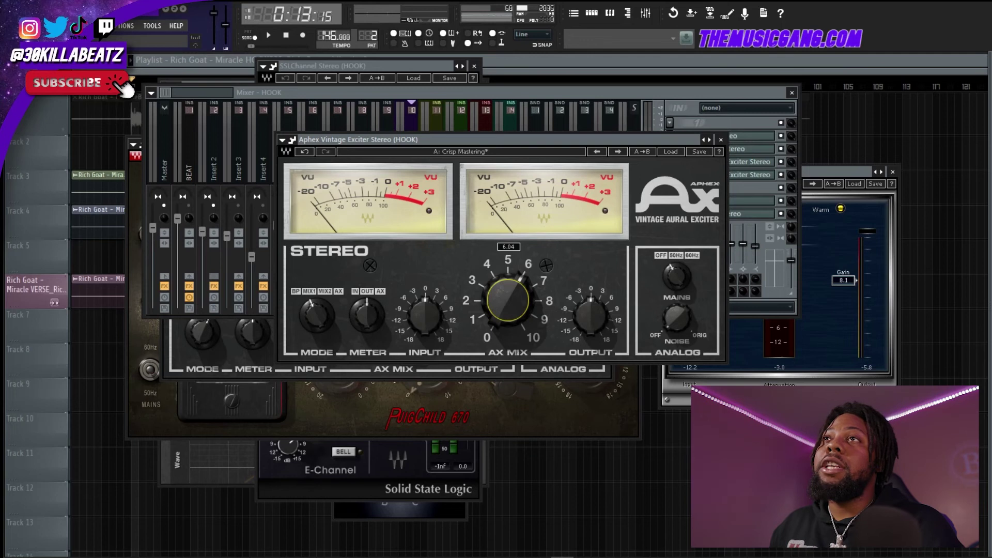
pyautogui.moveTo(506, 297); pyautogui.dragTo(507, 287)
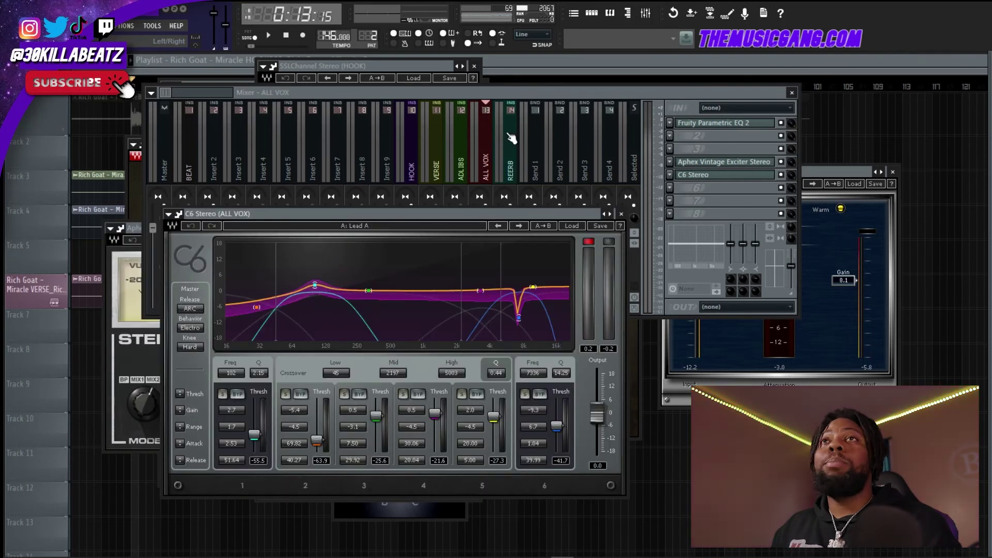
# Rename mixer track Insert 2 as hook
pyautogui.click(213, 147)
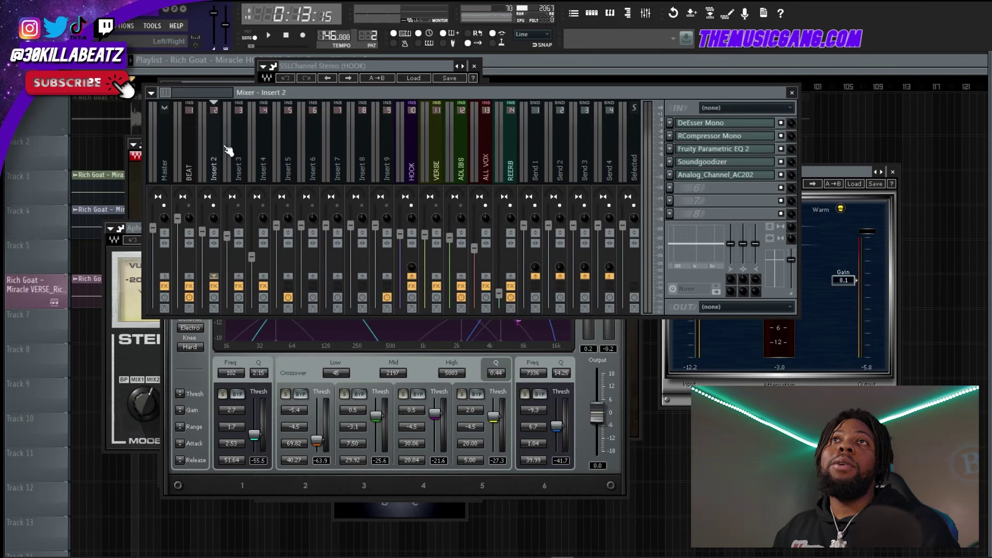
pyautogui.rightClick(228, 150)
pyautogui.click(313, 199)
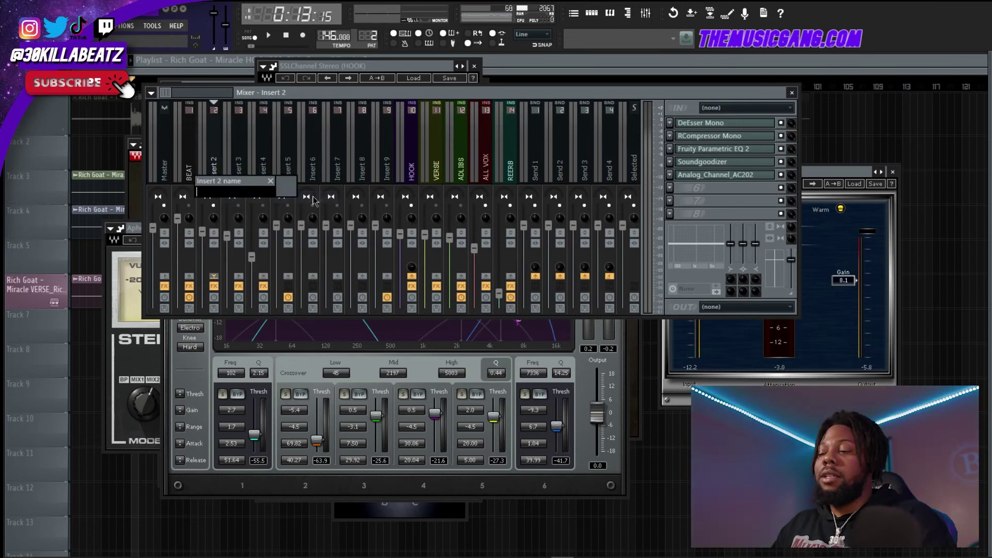
pyautogui.write('hook')
pyautogui.press('Return')
# Rename mixer track Insert 3 as versre and Insert 4 as adlibs
pyautogui.rightClick(261, 104)
pyautogui.press('Escape')
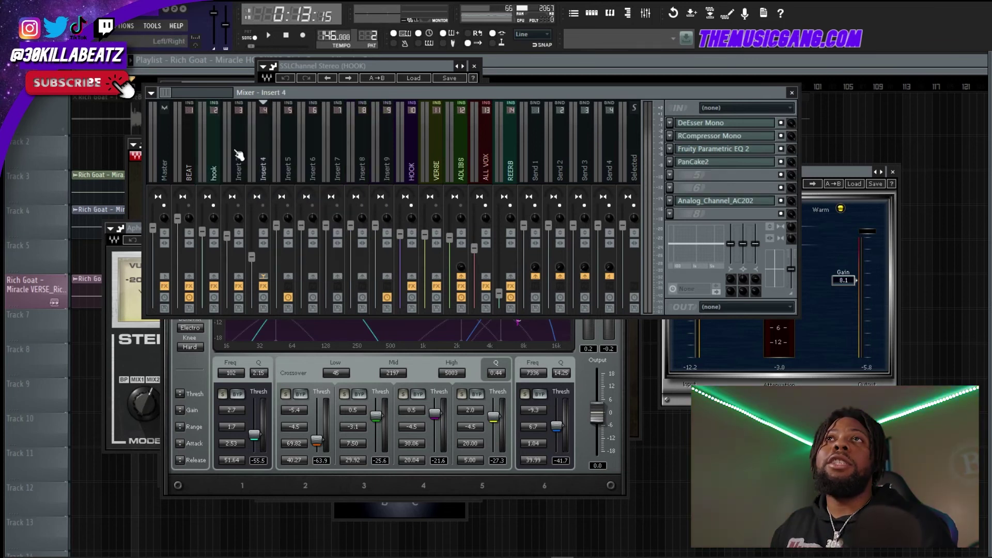
pyautogui.rightClick(238, 154)
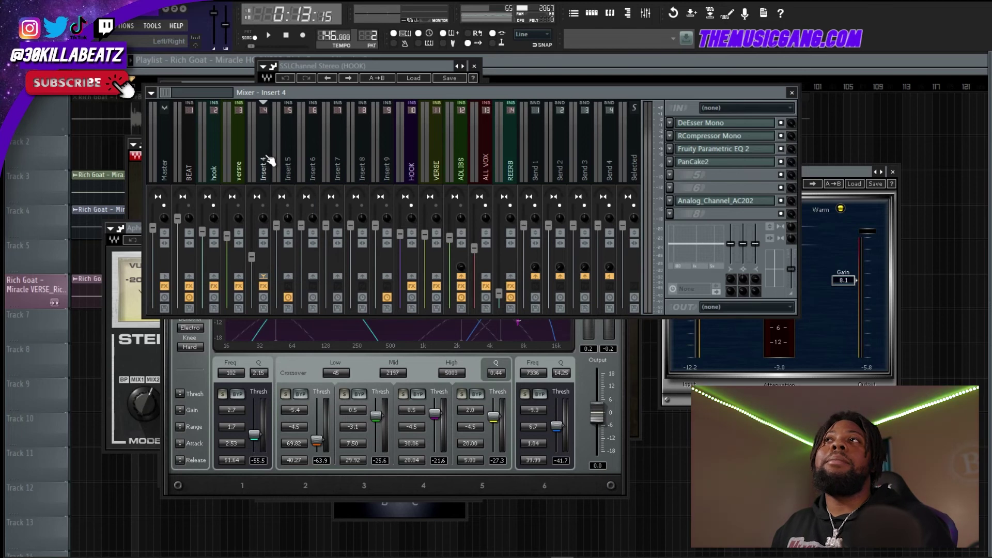
pyautogui.rightClick(263, 163)
pyautogui.click(283, 200)
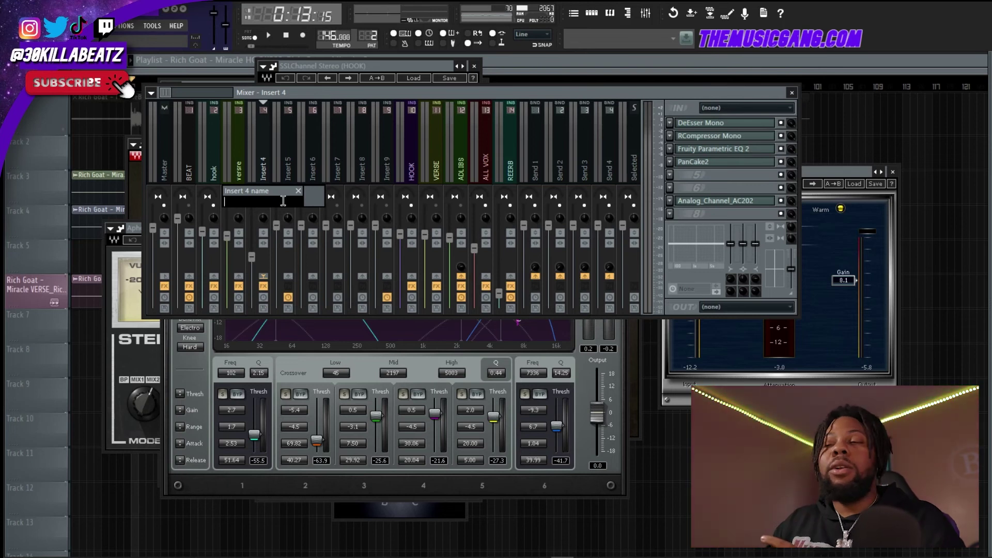
pyautogui.write('adlibs')
# Examine the REERB track's H-Reverb and Fruity Stereo Shaper effects and locate the neighbouring REVERB 2 track
pyautogui.click(505, 155)
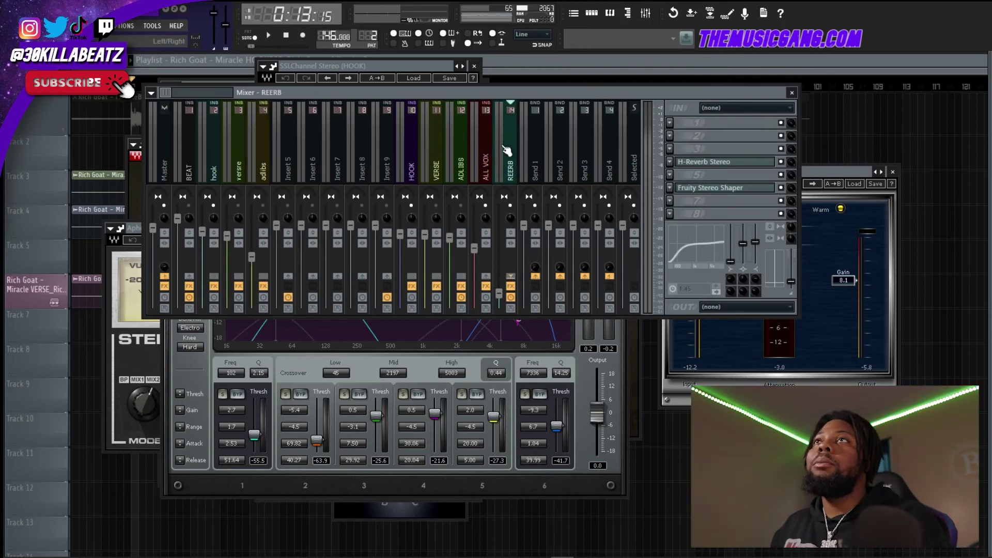
pyautogui.moveTo(522, 99); pyautogui.dragTo(421, 108)
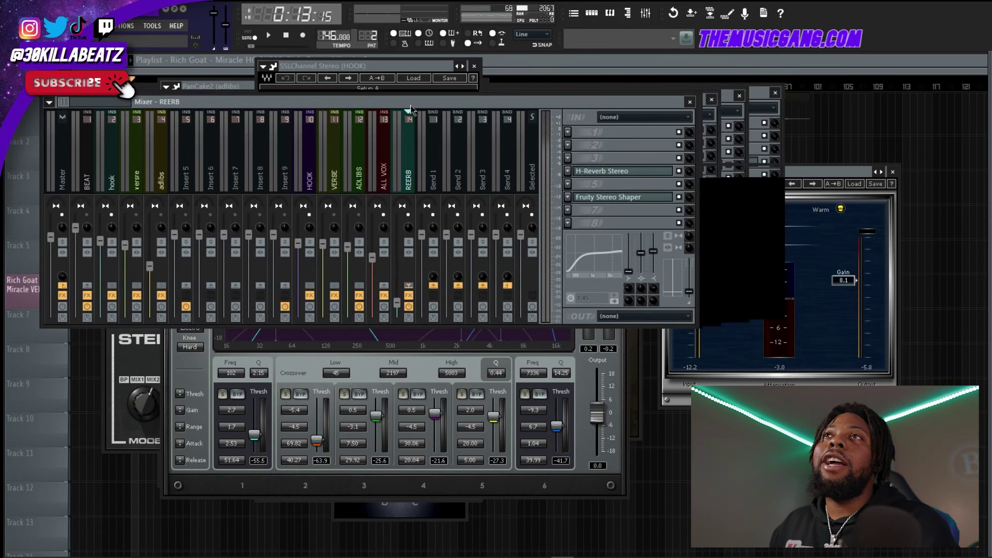
pyautogui.scroll(-3, 367, 195)
pyautogui.click(352, 173)
pyautogui.click(335, 175)
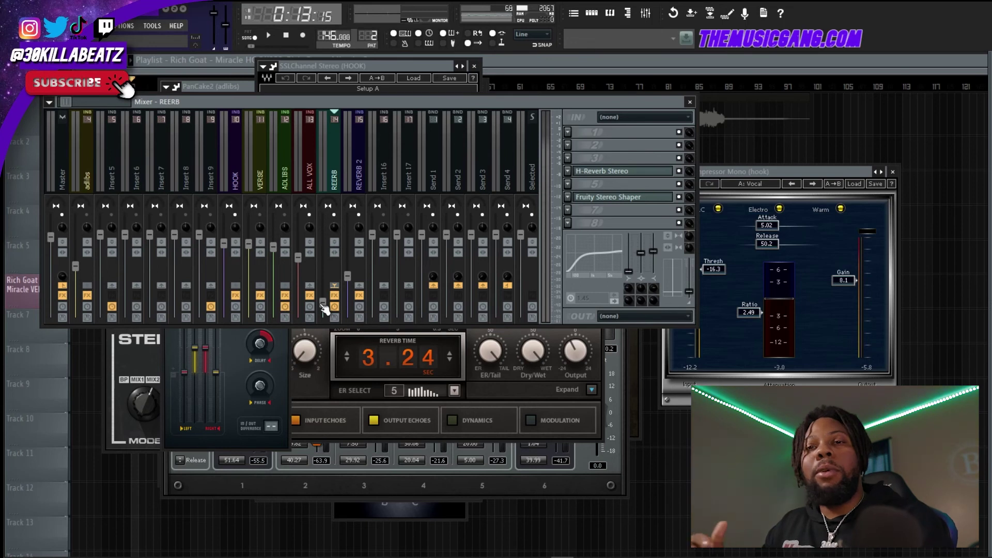
# Load the Small Studio preset in Fruity Reeverb 2 on the REVERB 2 track and return to the playlist
pyautogui.click(351, 153)
pyautogui.click(627, 173)
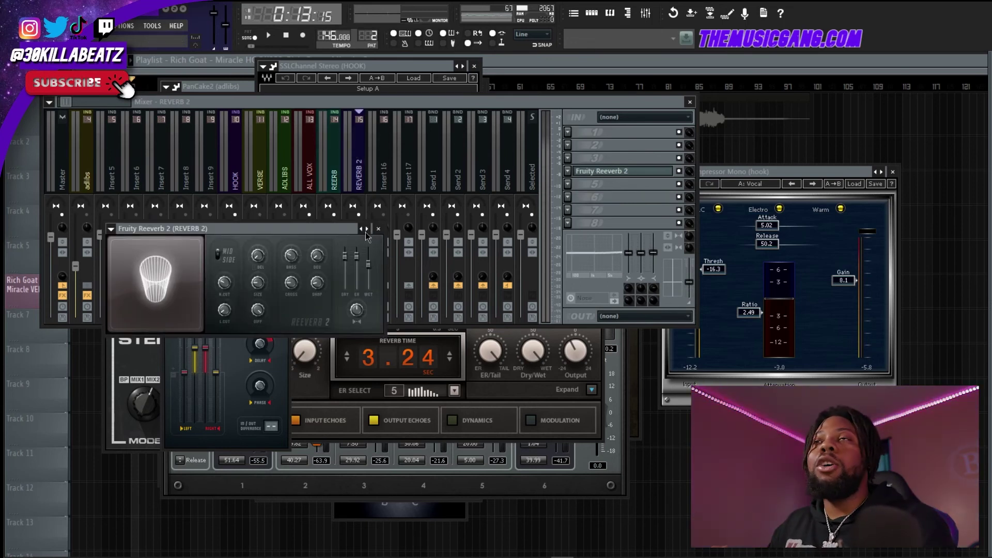
pyautogui.click(368, 231)
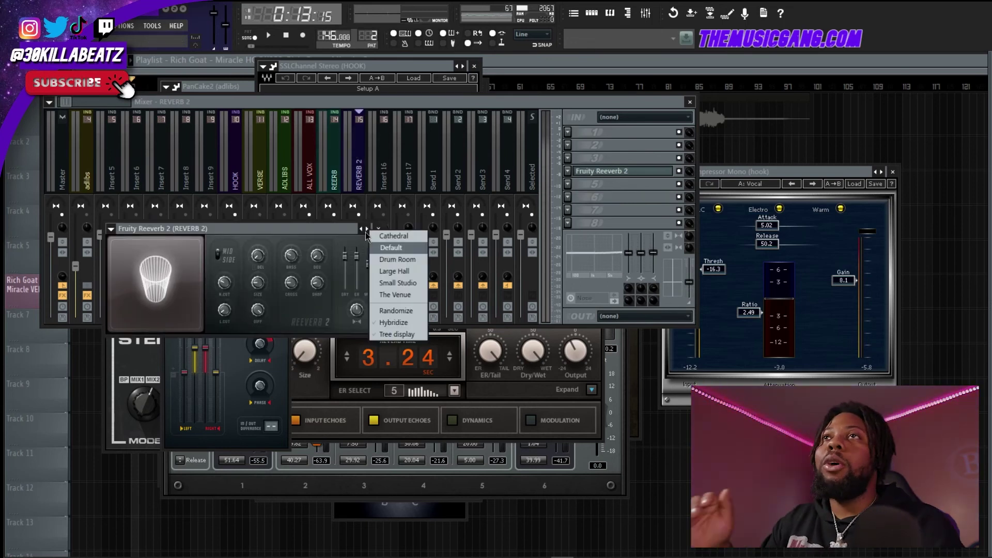
pyautogui.click(401, 283)
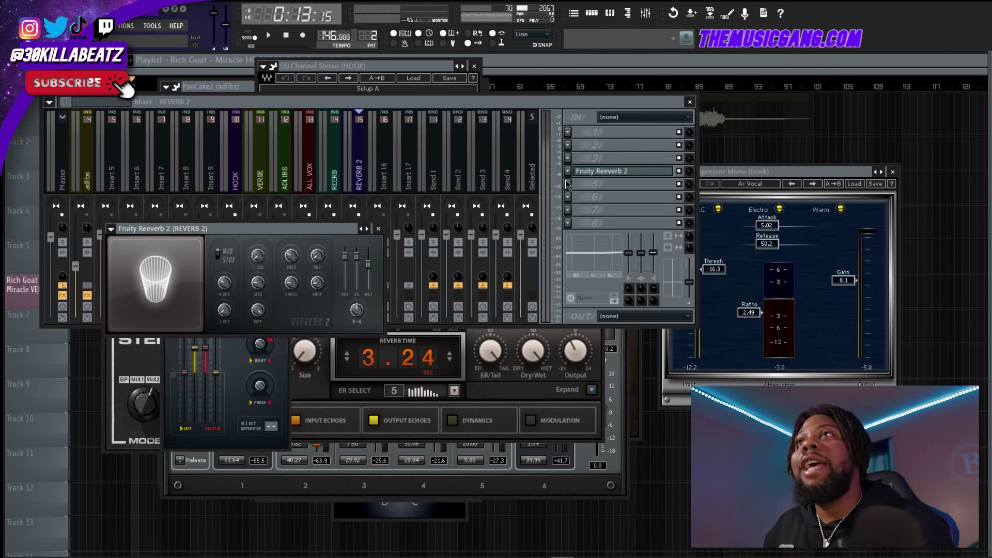
pyautogui.click(416, 137)
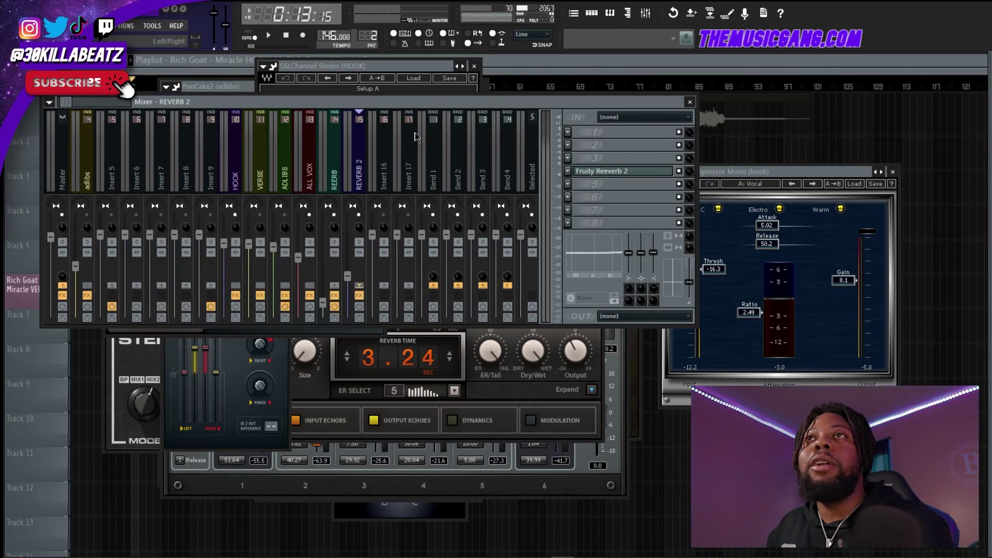
pyautogui.click(513, 74)
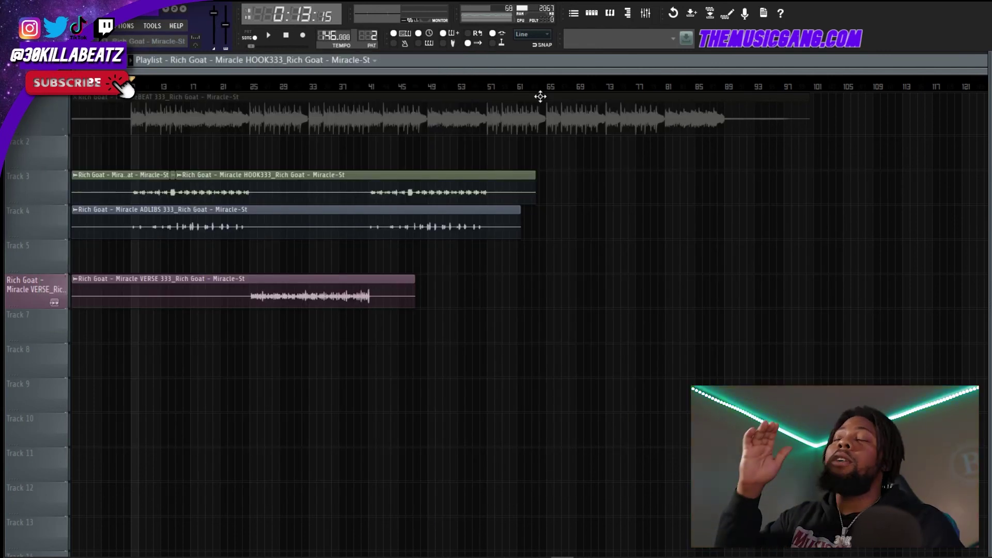